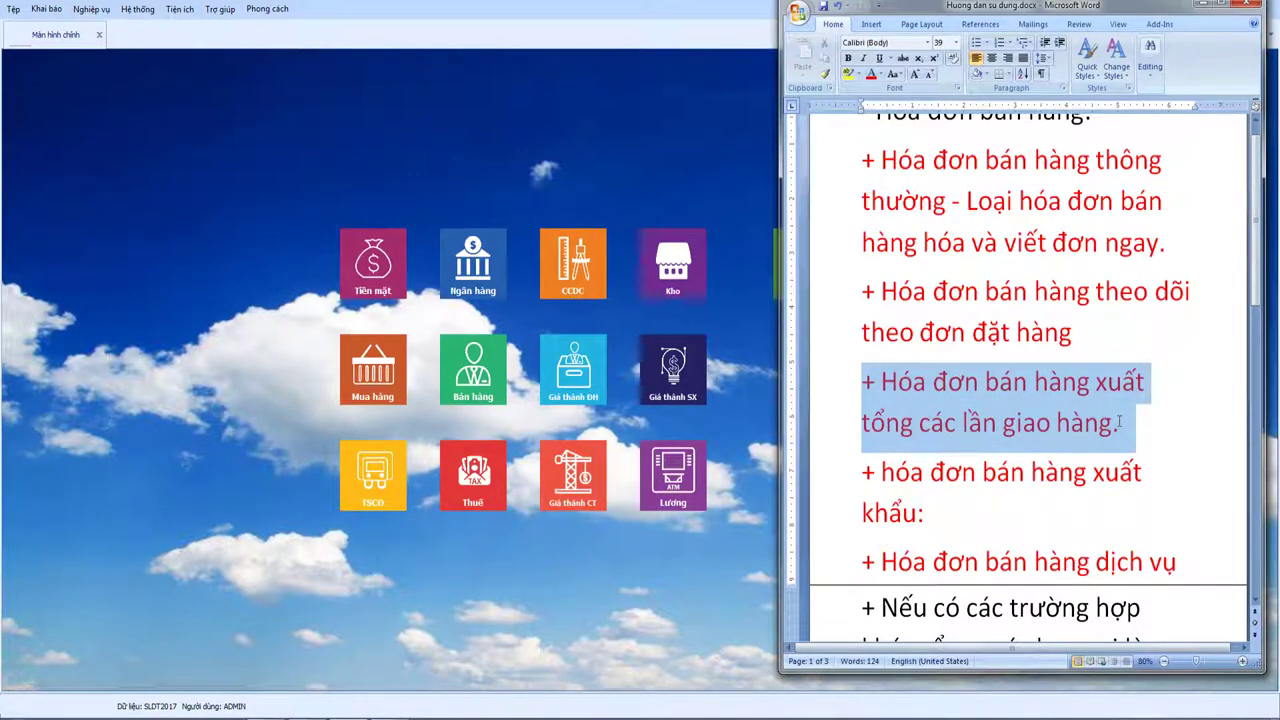
# Examine the guide's item "Hóa đơn bán hàng xuất tổng các lần giao hàng" in the Word document
pyautogui.click(999, 386)
pyautogui.moveTo(918, 424); pyautogui.dragTo(1105, 427)
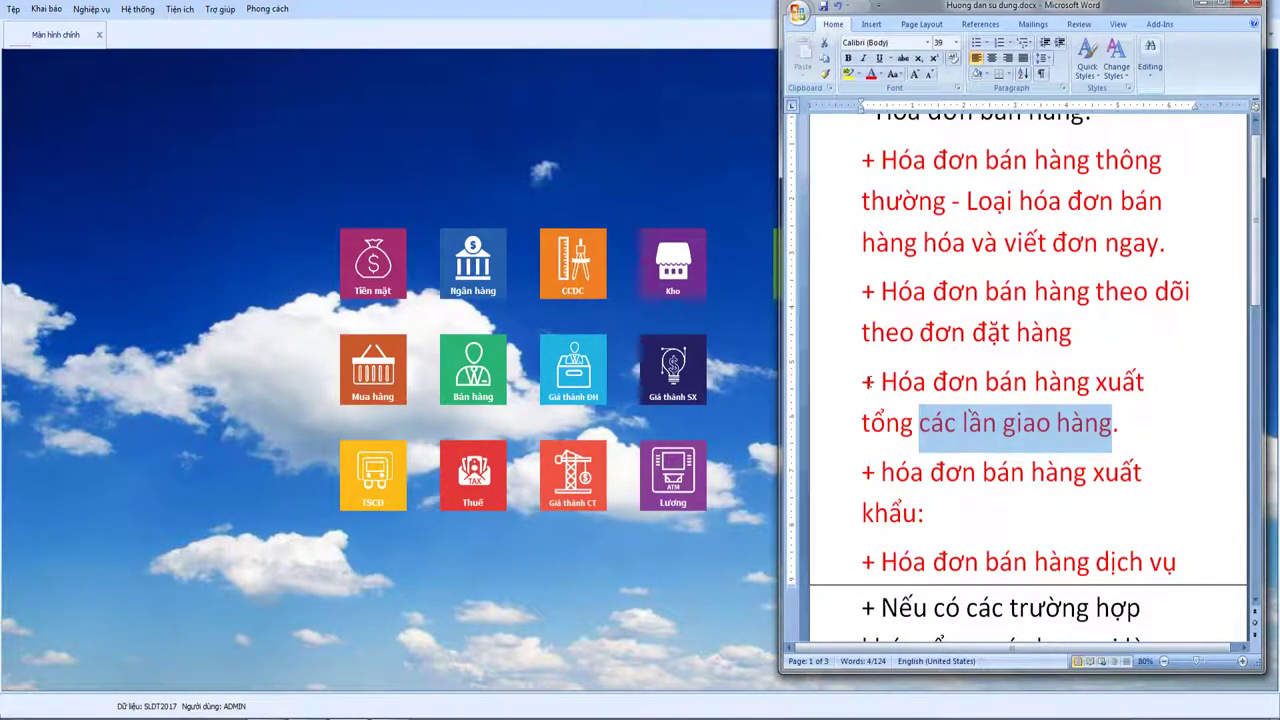
pyautogui.moveTo(866, 382); pyautogui.dragTo(1112, 425)
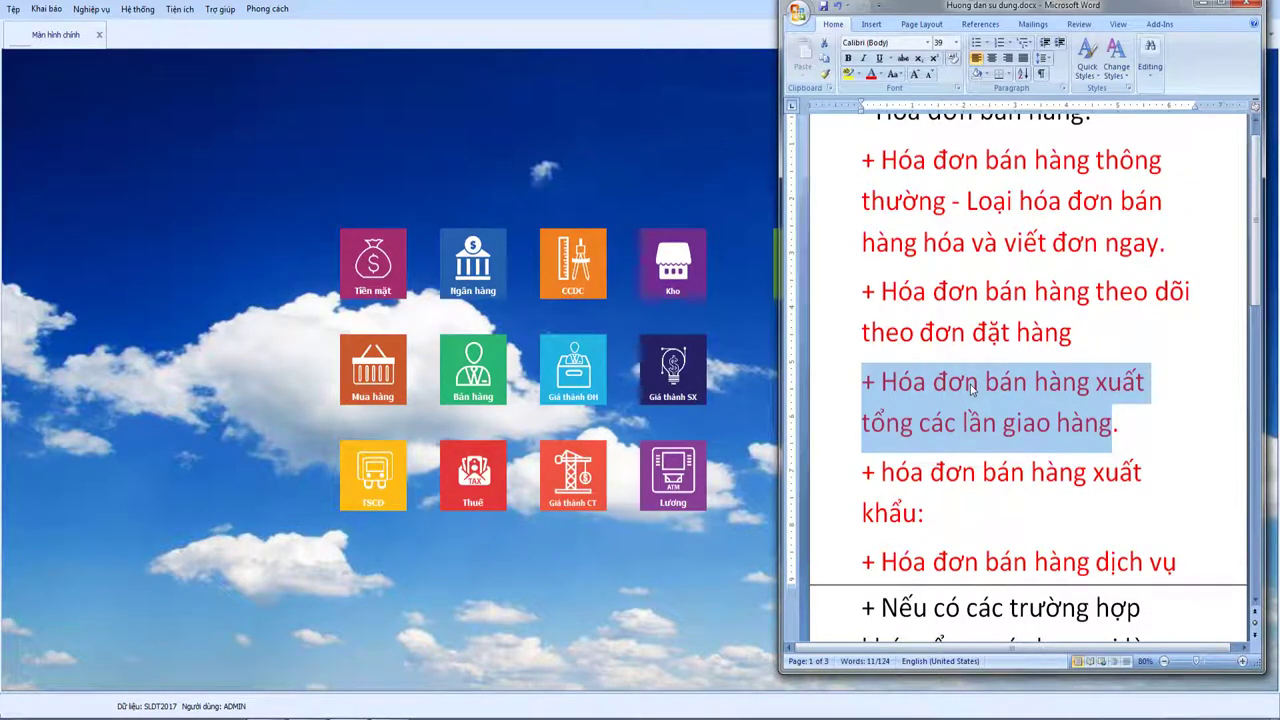
pyautogui.click(967, 386)
pyautogui.moveTo(864, 383); pyautogui.dragTo(1100, 424)
pyautogui.click(864, 383)
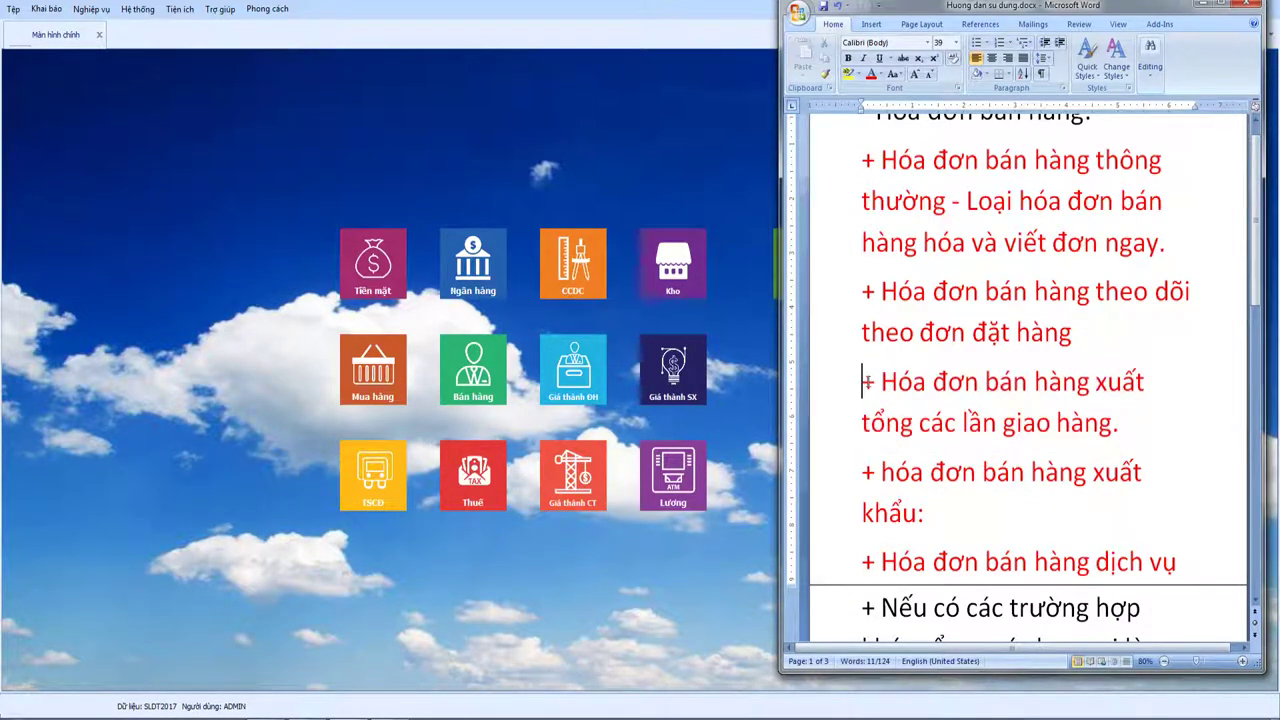
pyautogui.moveTo(864, 383); pyautogui.dragTo(1050, 405)
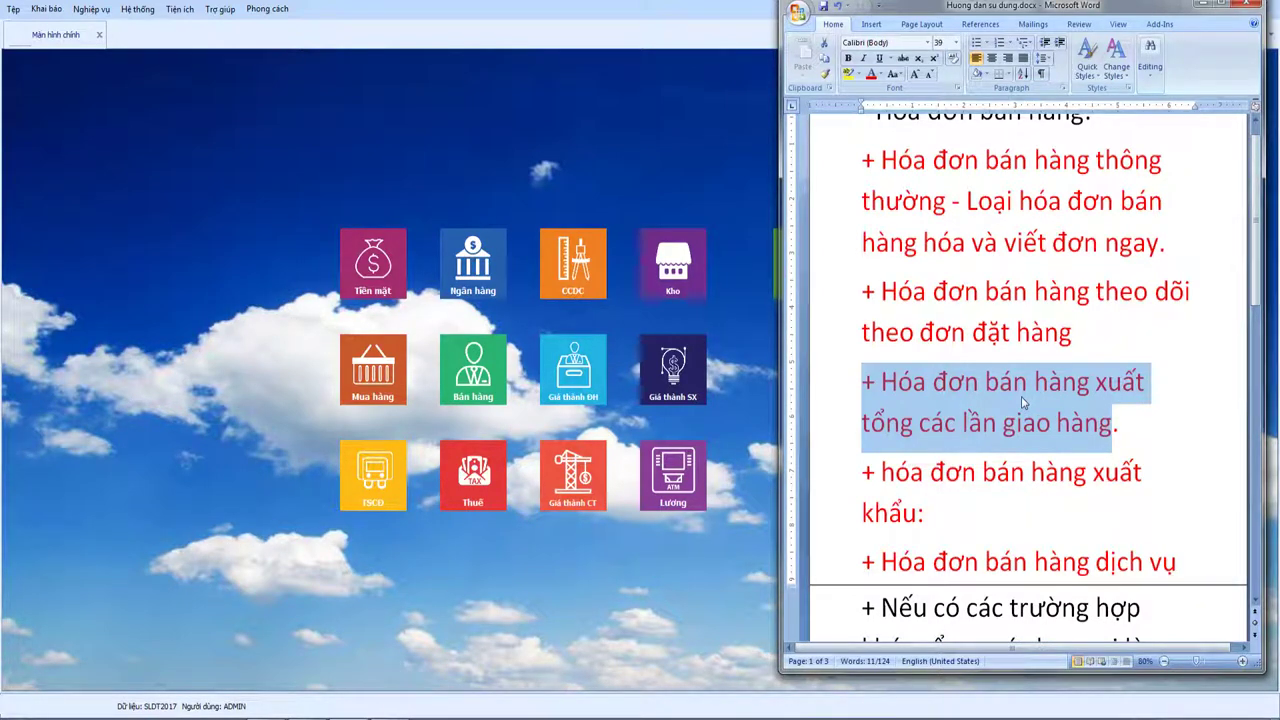
pyautogui.click(890, 381)
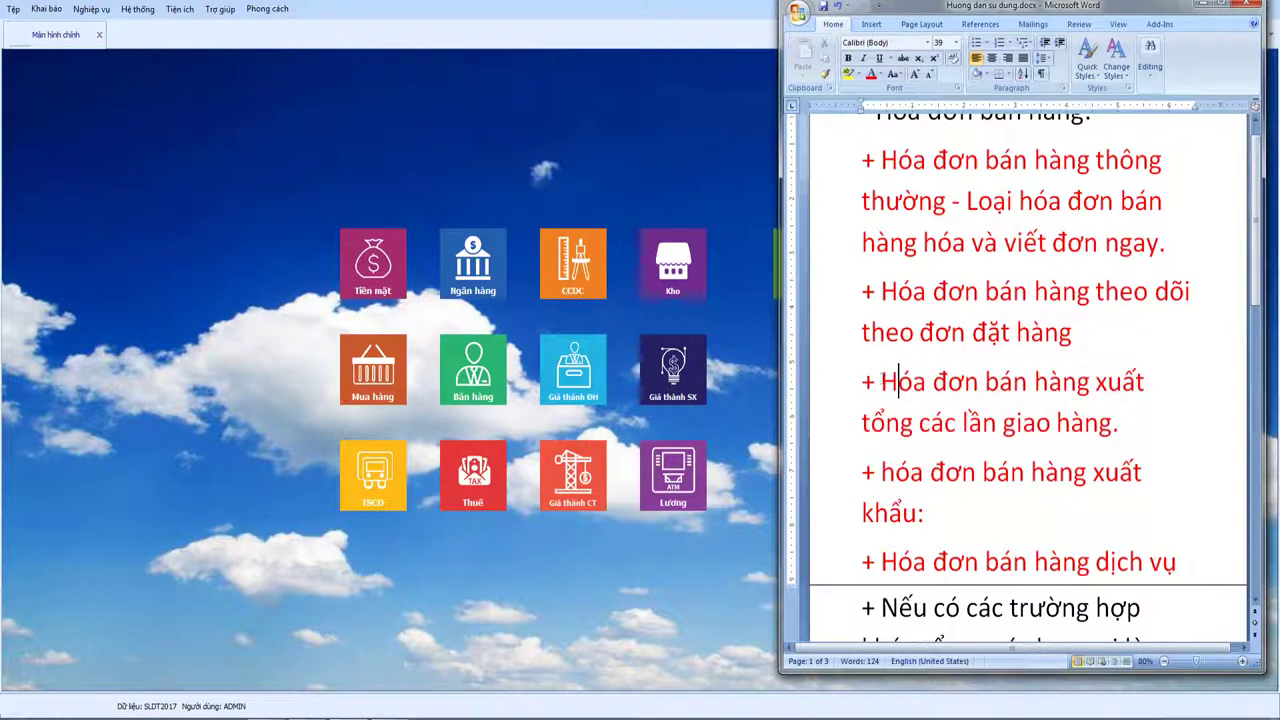
pyautogui.moveTo(867, 381); pyautogui.dragTo(1103, 422)
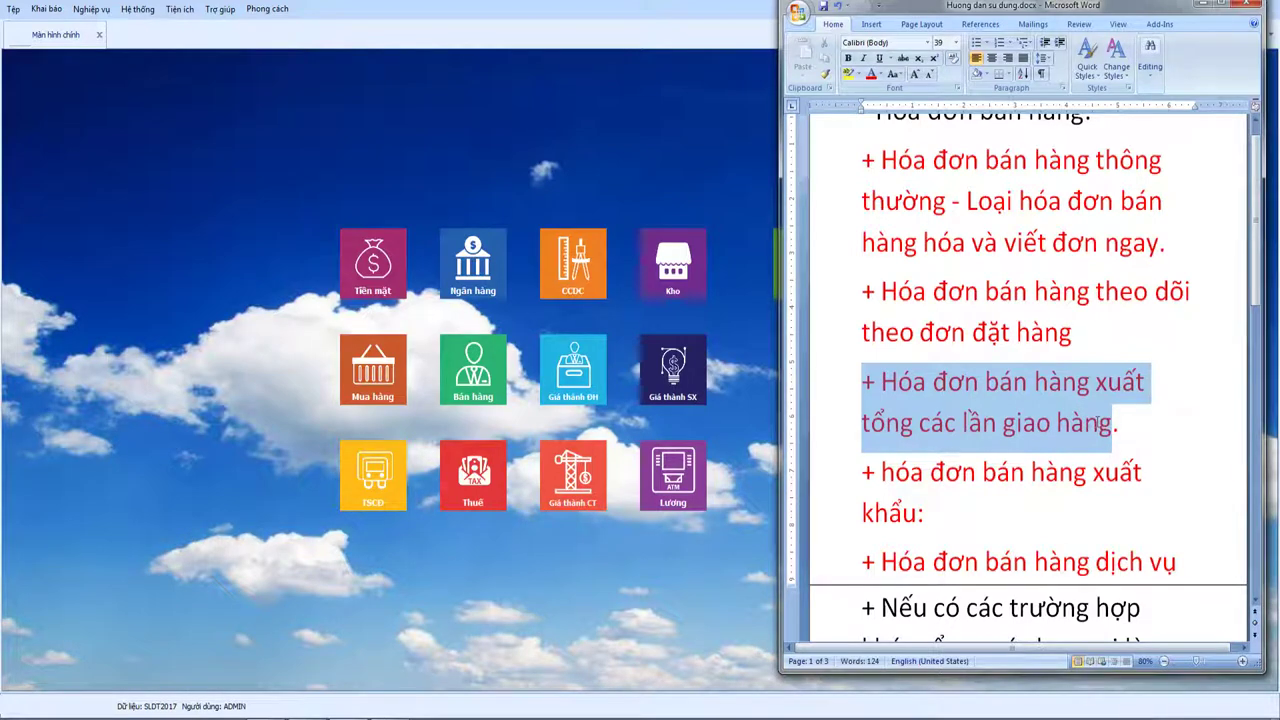
pyautogui.click(867, 381)
pyautogui.moveTo(867, 381); pyautogui.dragTo(1103, 422)
pyautogui.click(916, 383)
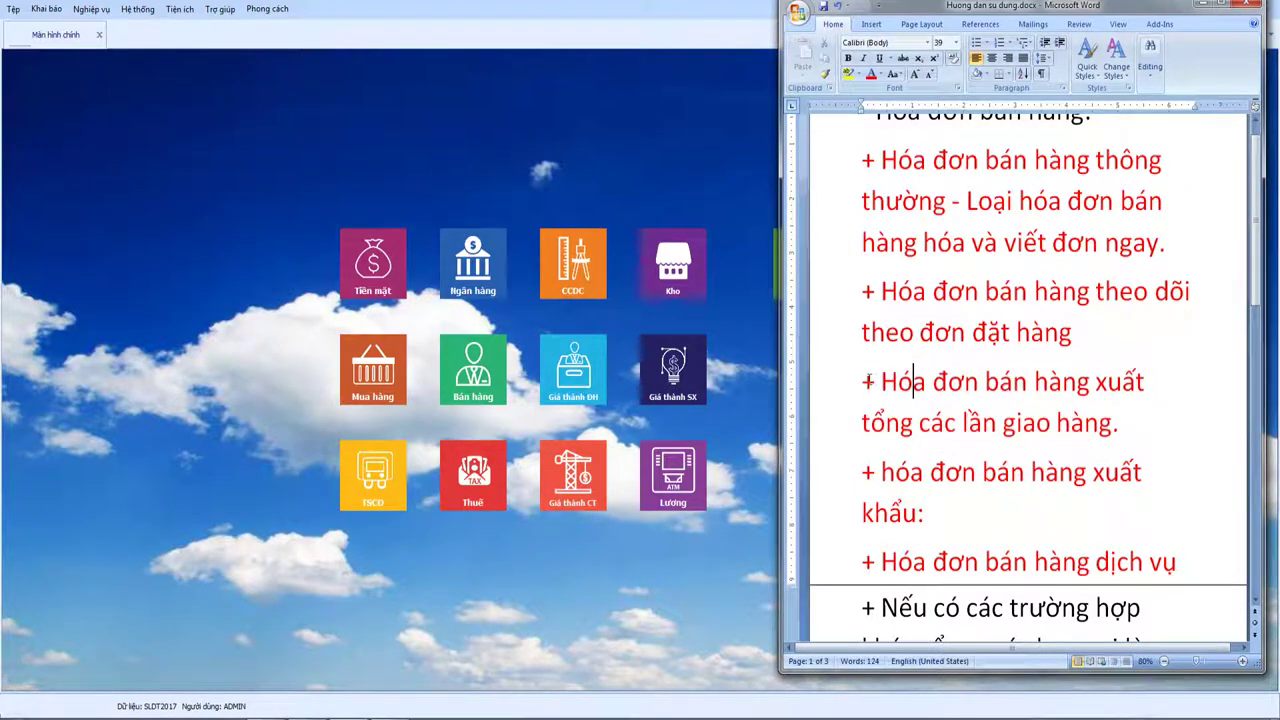
pyautogui.moveTo(862, 381); pyautogui.dragTo(1097, 430)
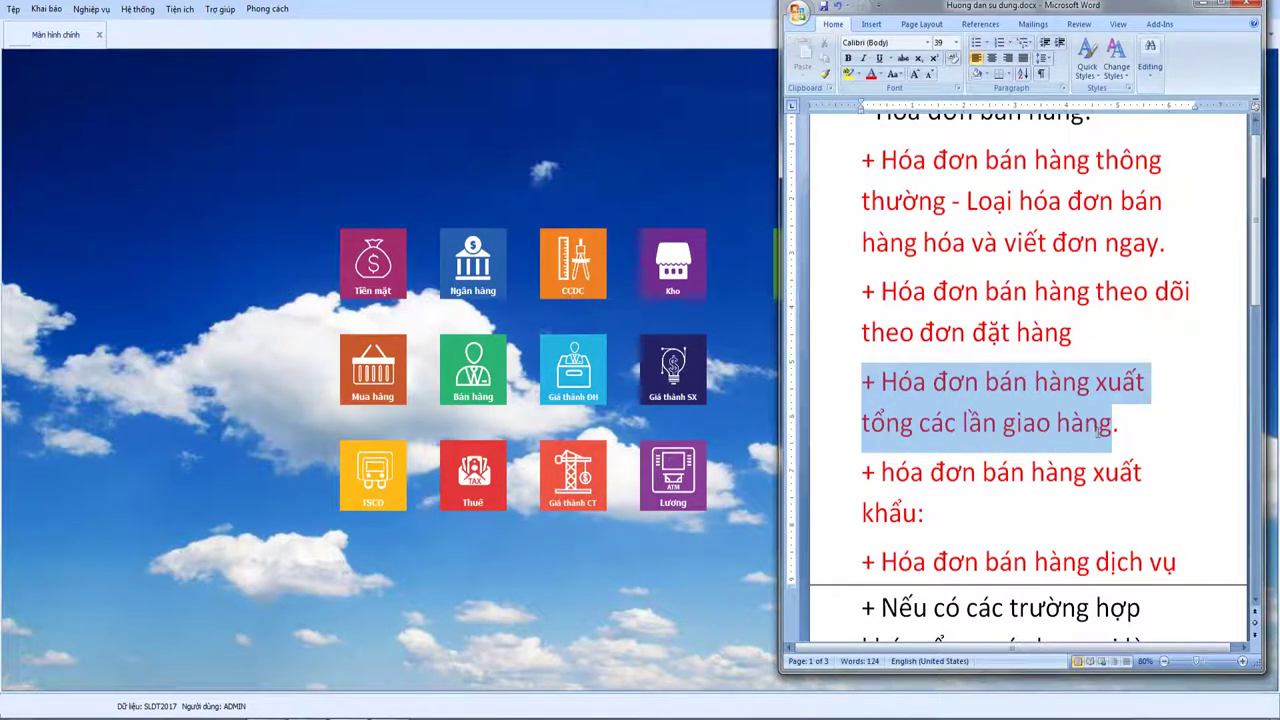
pyautogui.click(988, 384)
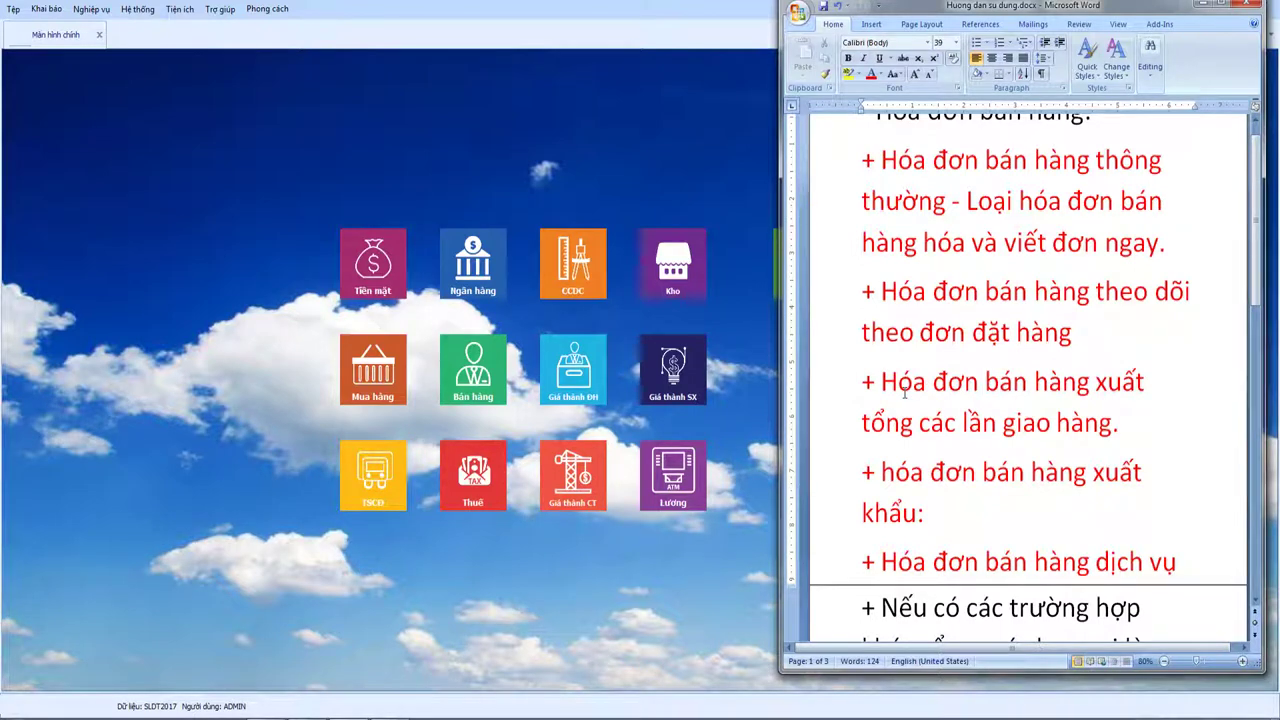
pyautogui.moveTo(863, 381); pyautogui.dragTo(1082, 423)
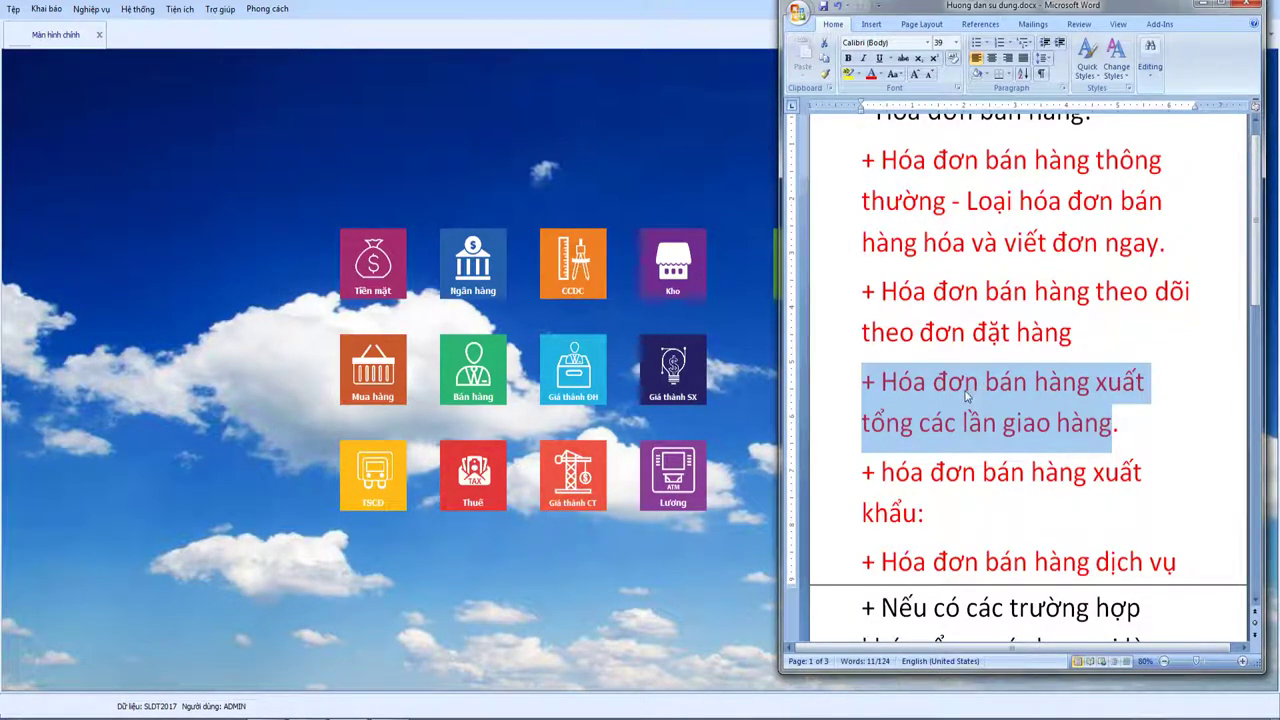
# Switch to the accounting program and start a new voucher in the Xuất kho list of the Kho module
pyautogui.click(199, 243)
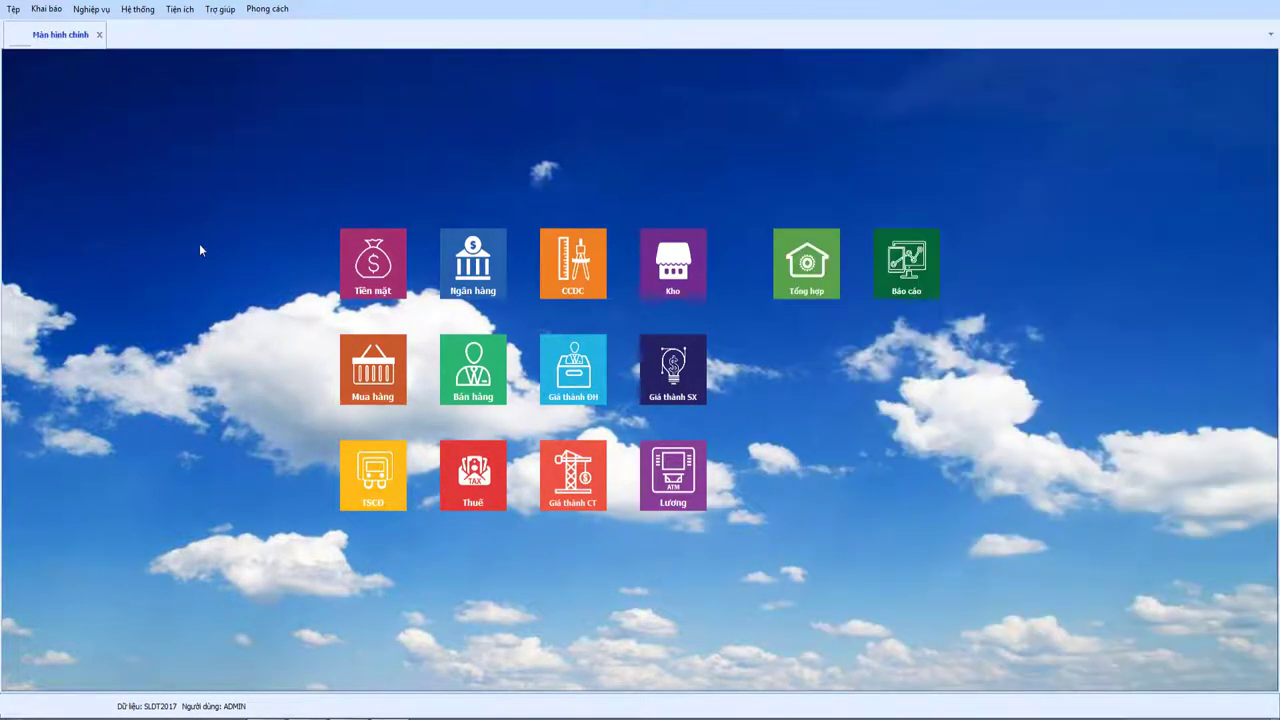
pyautogui.click(667, 290)
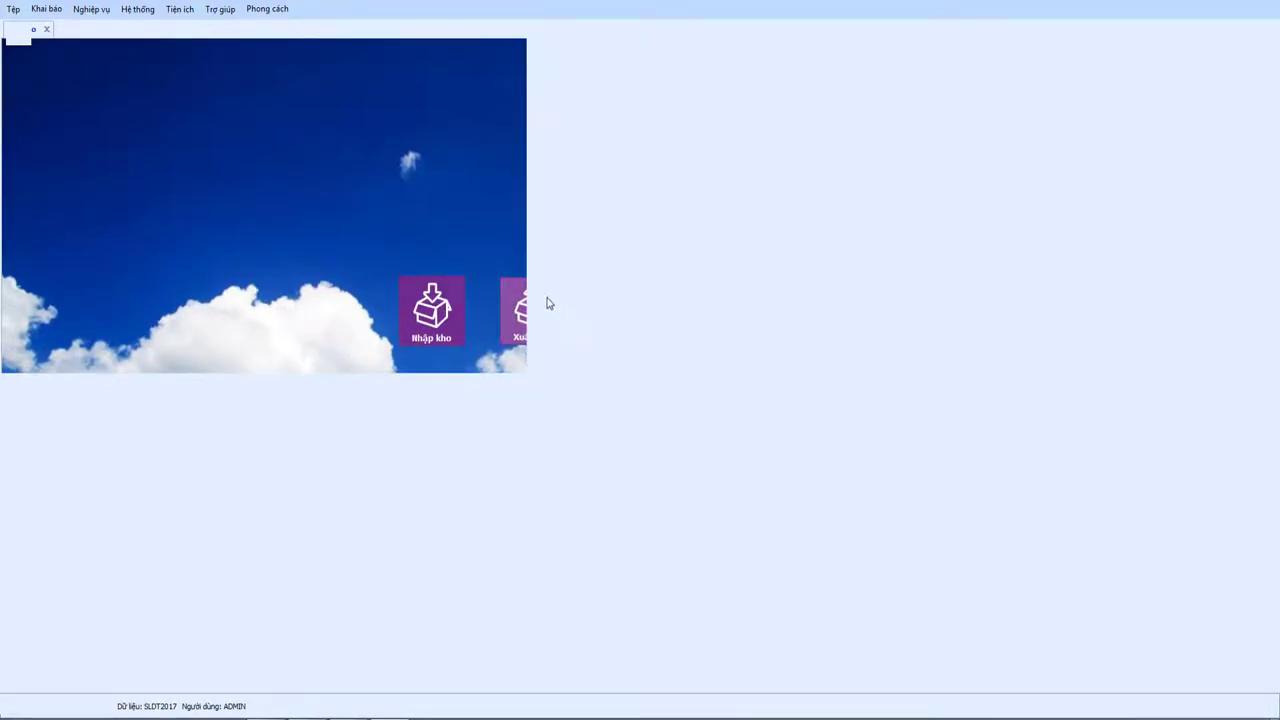
pyautogui.click(548, 303)
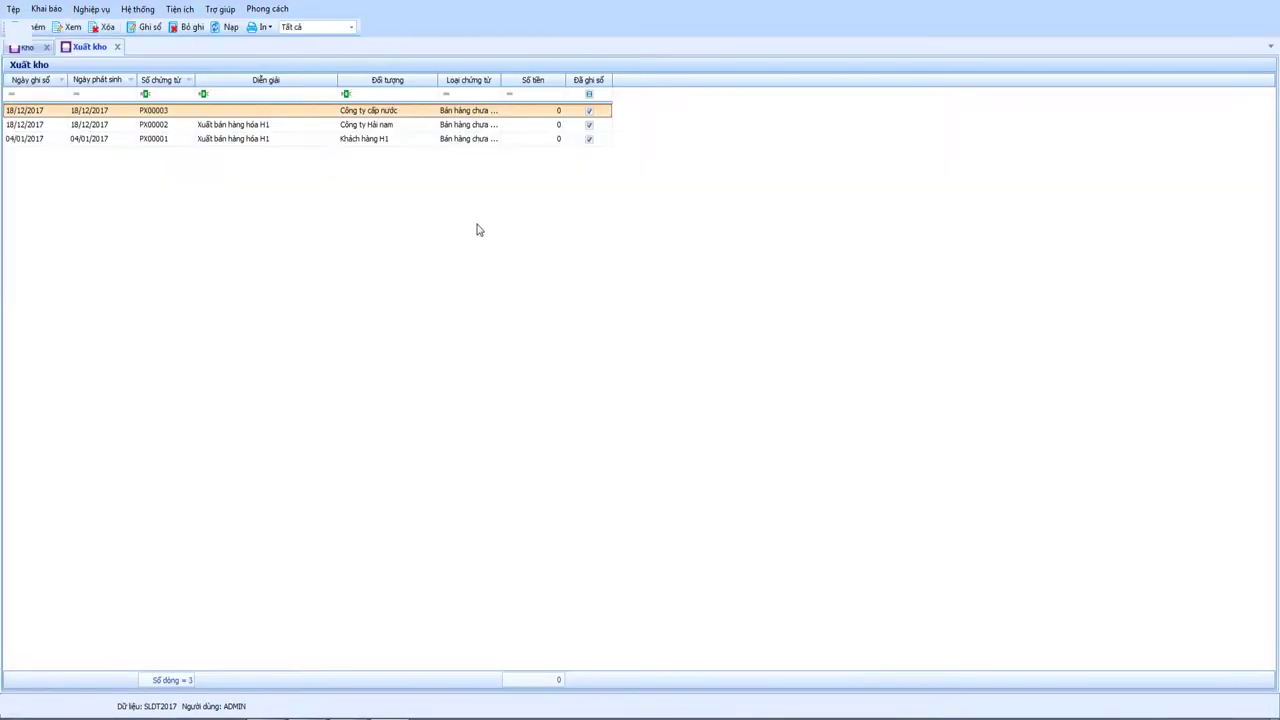
pyautogui.rightClick(403, 167)
pyautogui.click(441, 178)
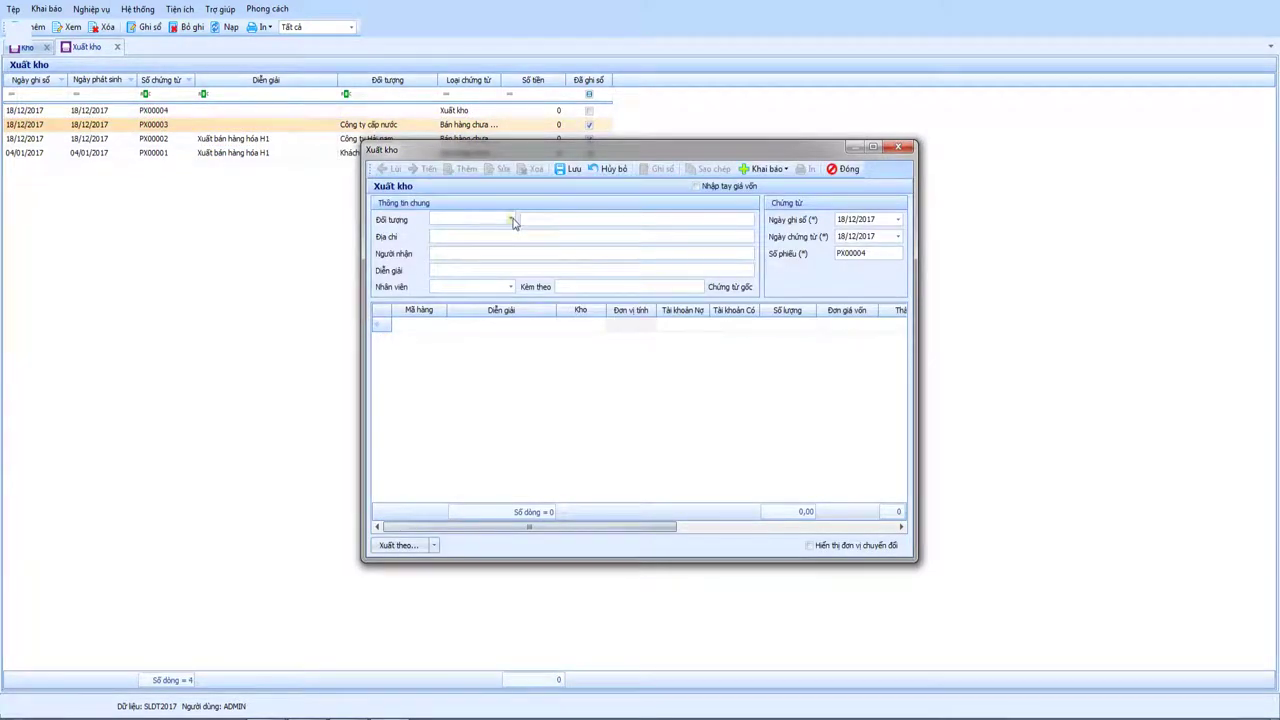
# Choose H1 as the voucher's Đối tượng and set both the posting and document dates to 01/12/2017
pyautogui.click(510, 218)
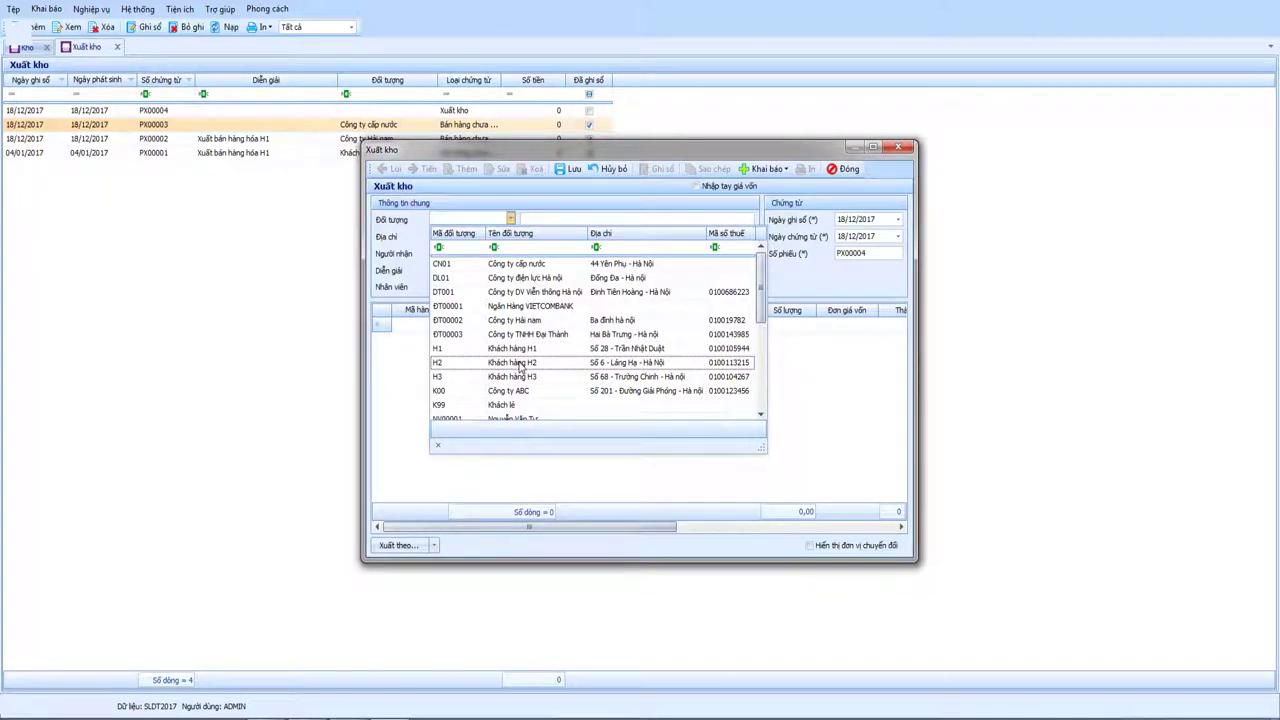
pyautogui.click(519, 350)
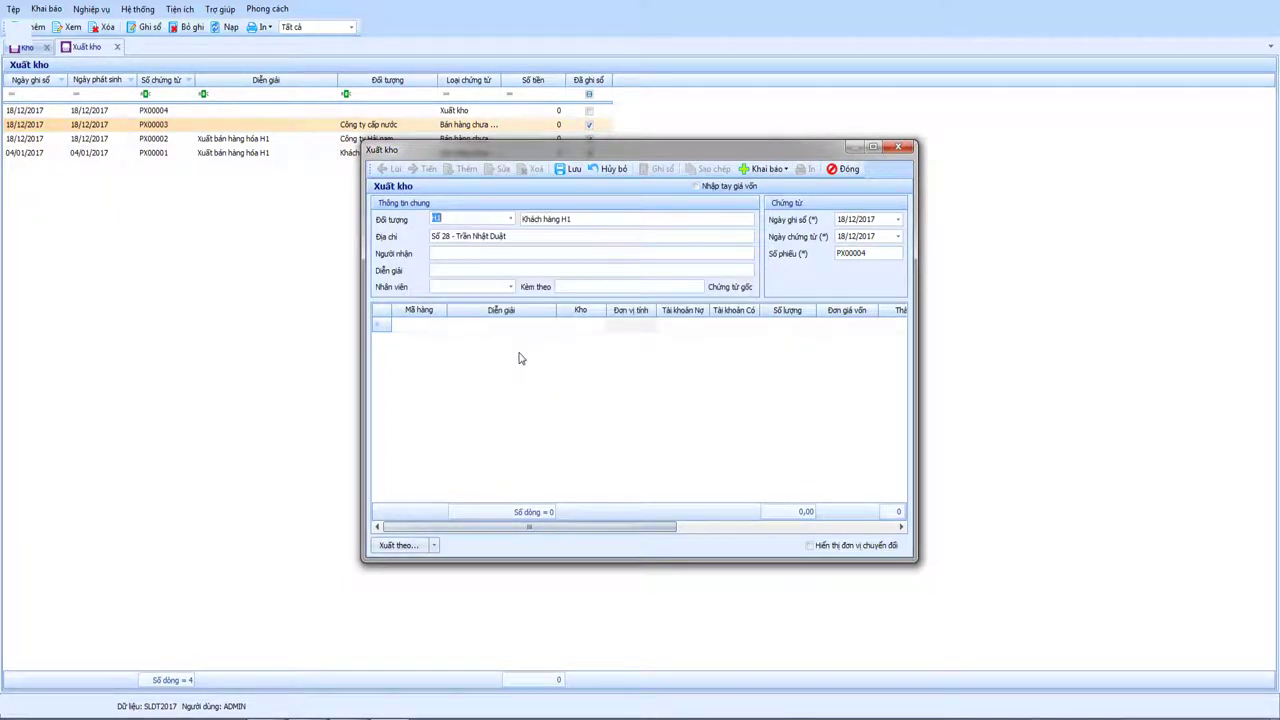
pyautogui.press('Tab')
pyautogui.press('Tab')
pyautogui.press('Tab')
pyautogui.press('Tab')
pyautogui.press('Tab')
pyautogui.press('Tab')
pyautogui.write('01/12/2017')
pyautogui.press('Tab')
pyautogui.press('Tab')
pyautogui.press('Tab')
# Add item TP01 (Gạch đặc A) from warehouse 155 with a quantity of 25.000
pyautogui.click(441, 324)
pyautogui.click(474, 442)
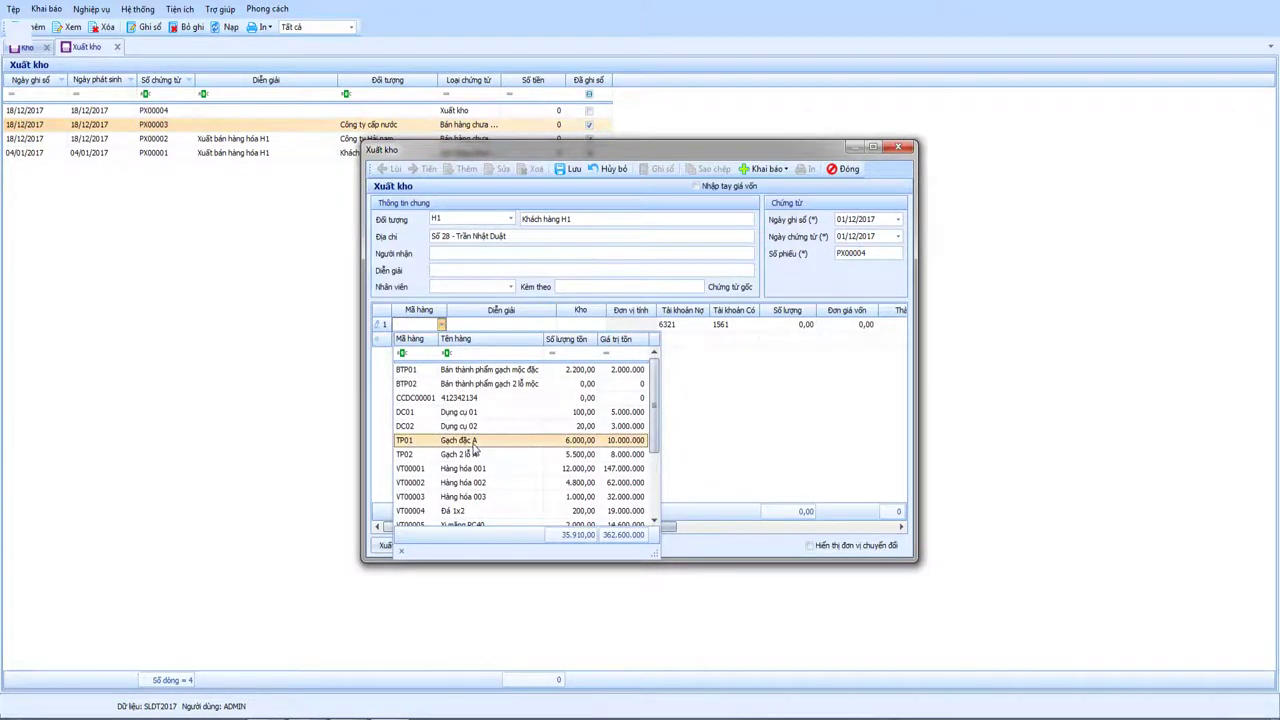
pyautogui.write('155')
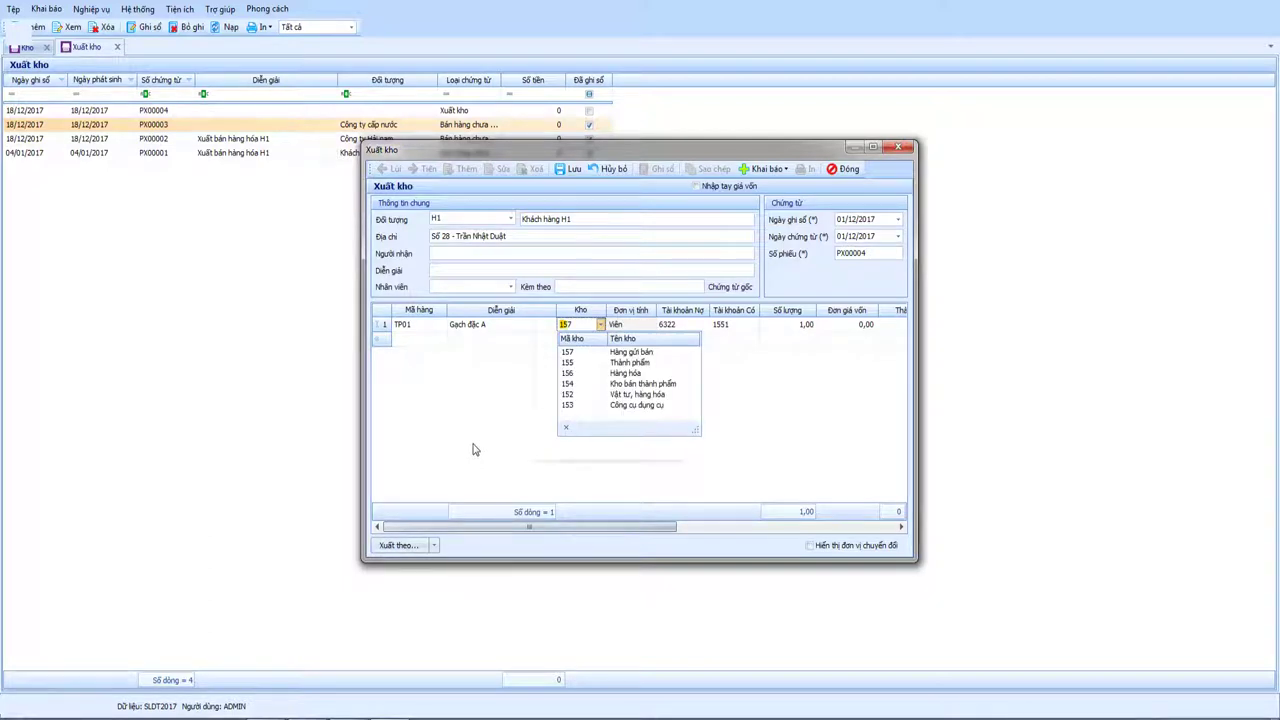
pyautogui.press('Return')
pyautogui.press('Tab')
pyautogui.press('Tab')
pyautogui.press('Tab')
pyautogui.press('Tab')
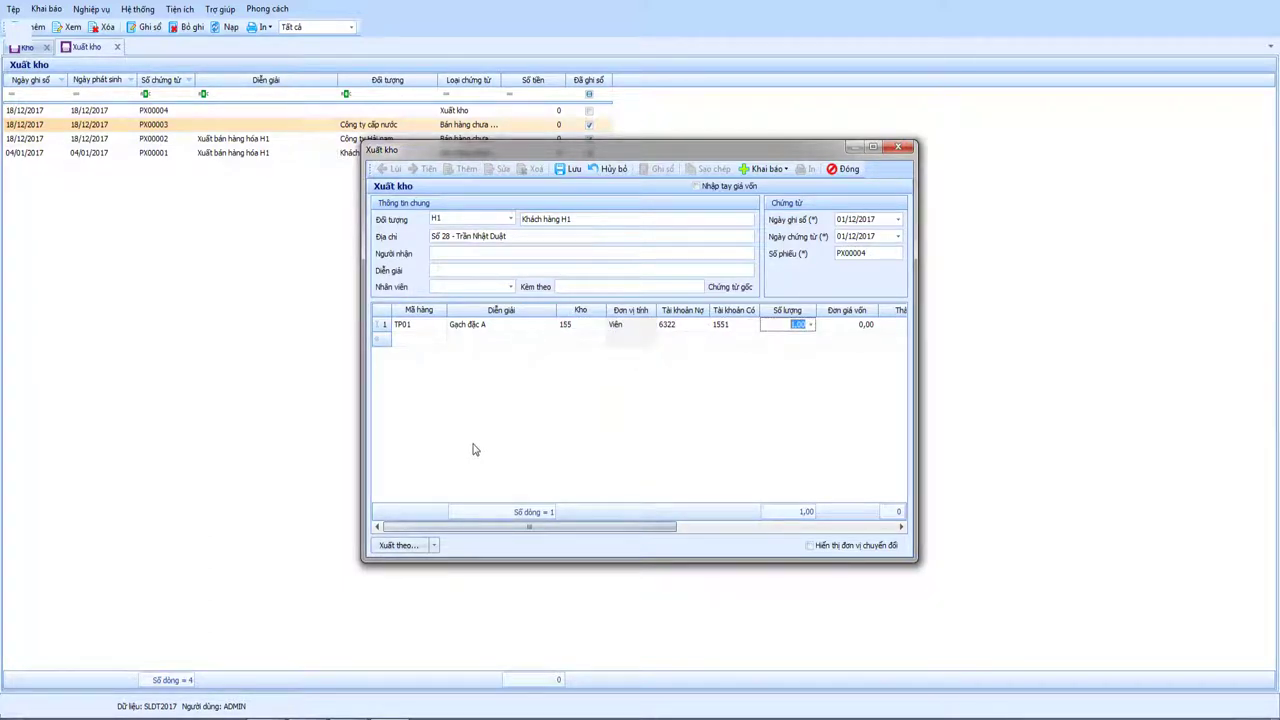
pyautogui.write('250000')
pyautogui.press('Tab')
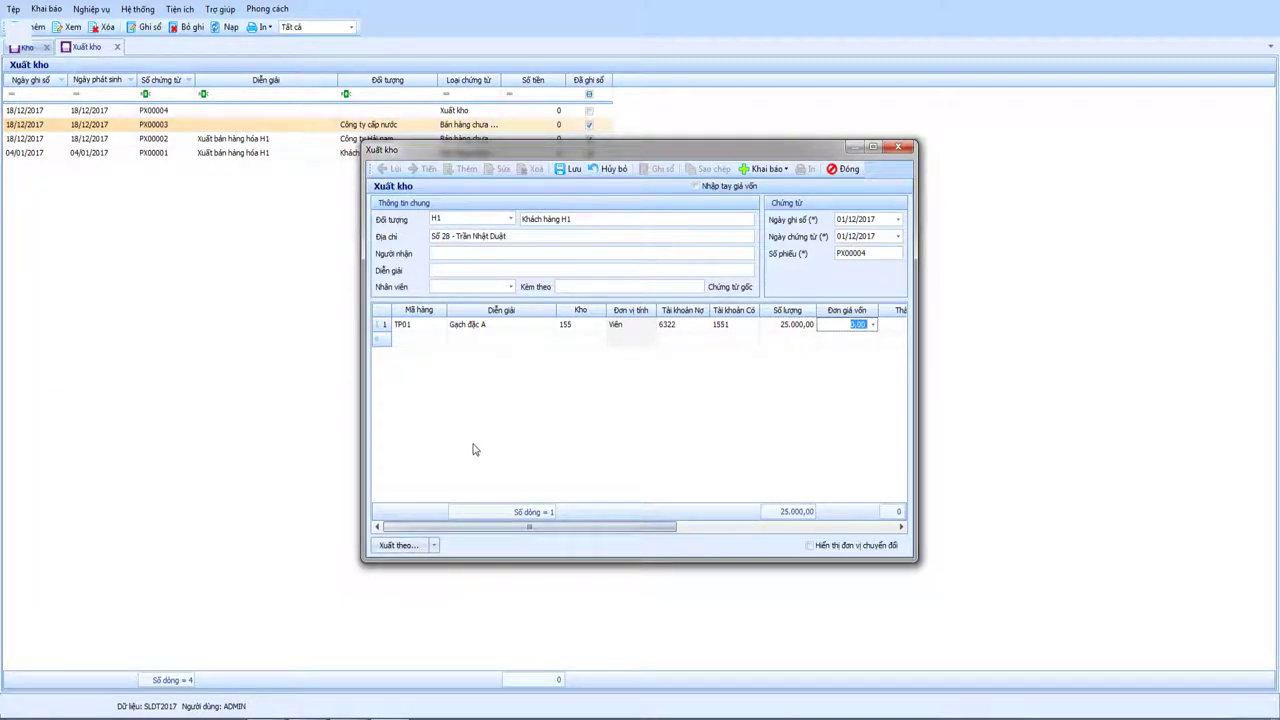
pyautogui.press('Tab')
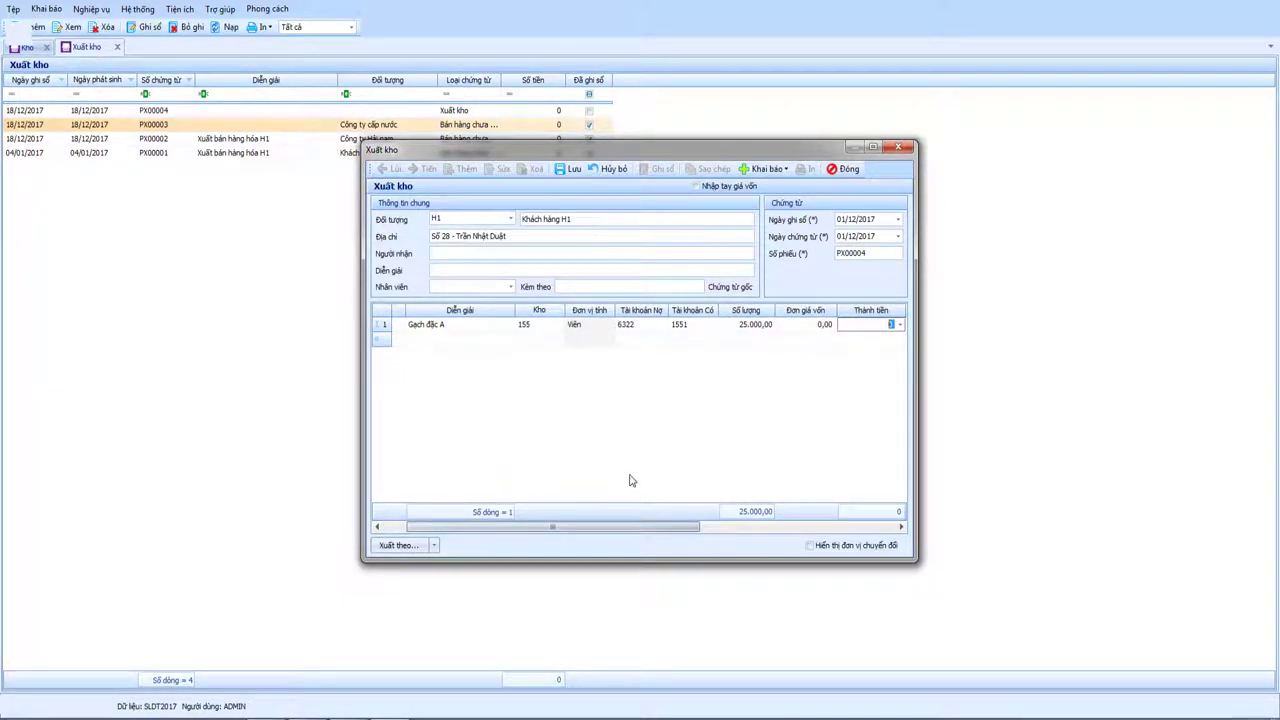
# Check the item line's quantity and cost columns, and save the stock issue voucher
pyautogui.moveTo(561, 533); pyautogui.dragTo(640, 529)
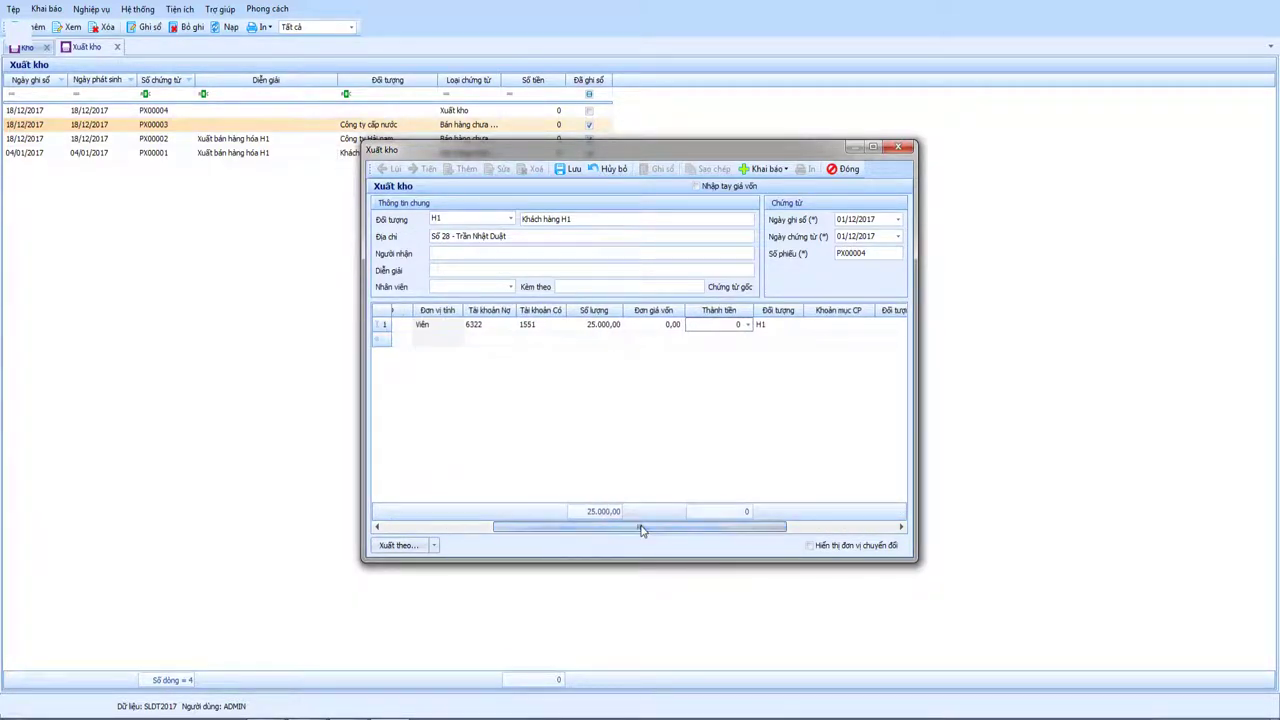
pyautogui.click(650, 325)
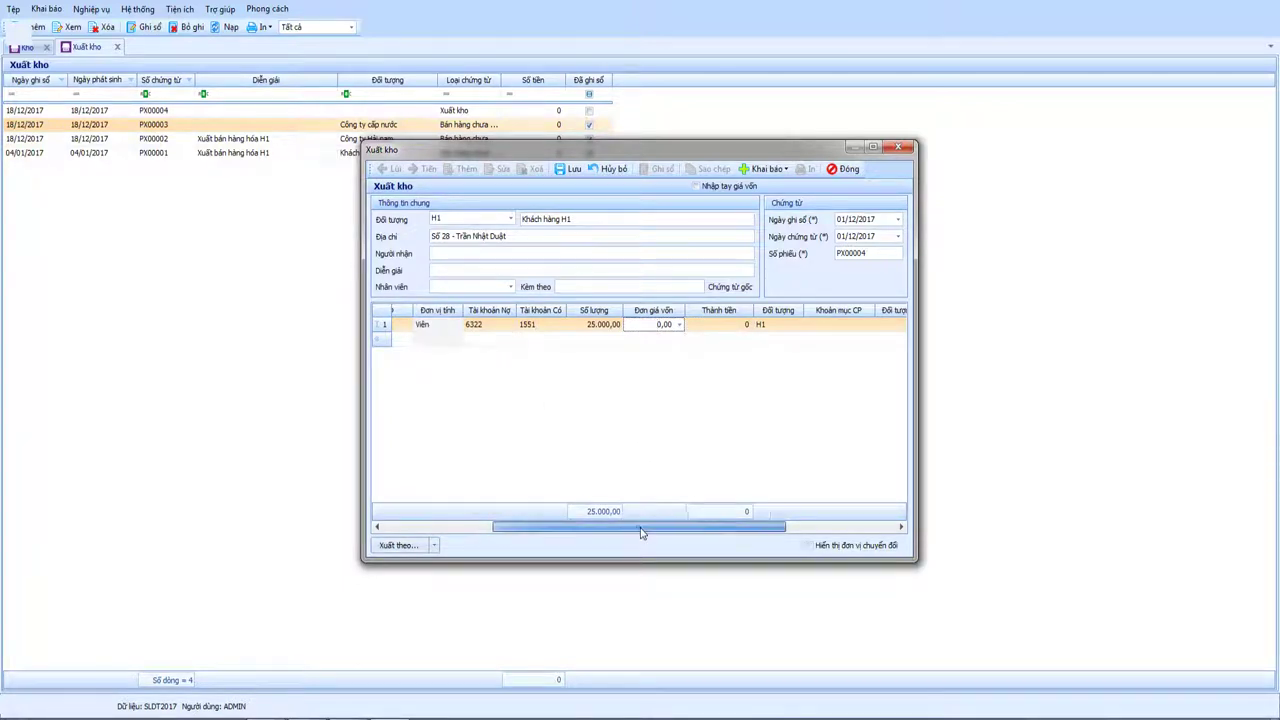
pyautogui.moveTo(634, 526); pyautogui.dragTo(527, 528)
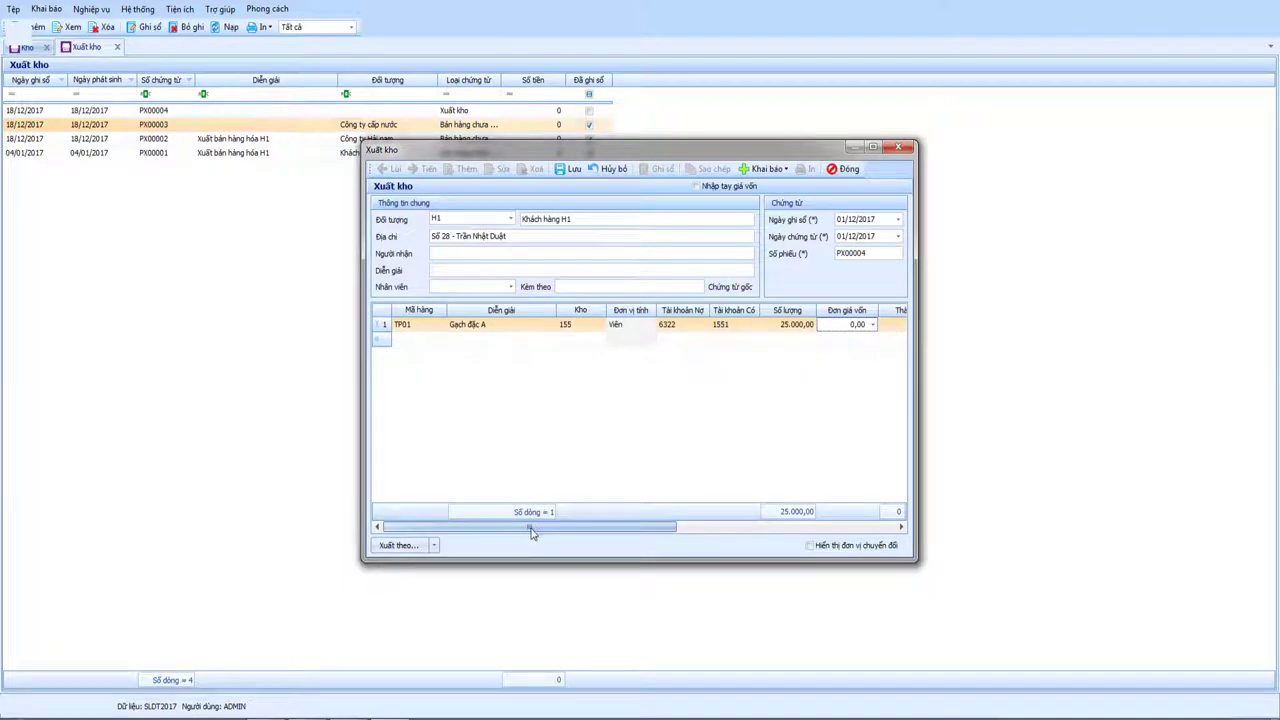
pyautogui.moveTo(531, 531)
pyautogui.mouseDown()
pyautogui.moveTo(735, 533)
pyautogui.moveTo(524, 533)
pyautogui.mouseUp()
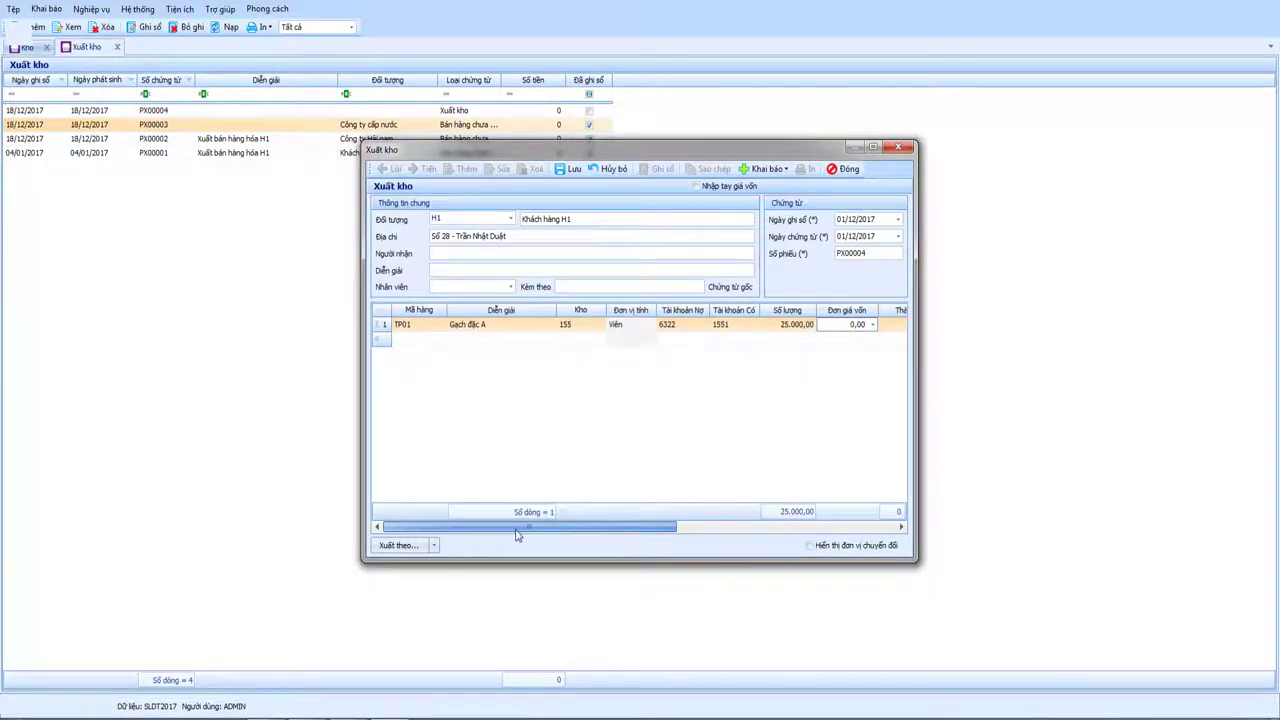
pyautogui.click(786, 329)
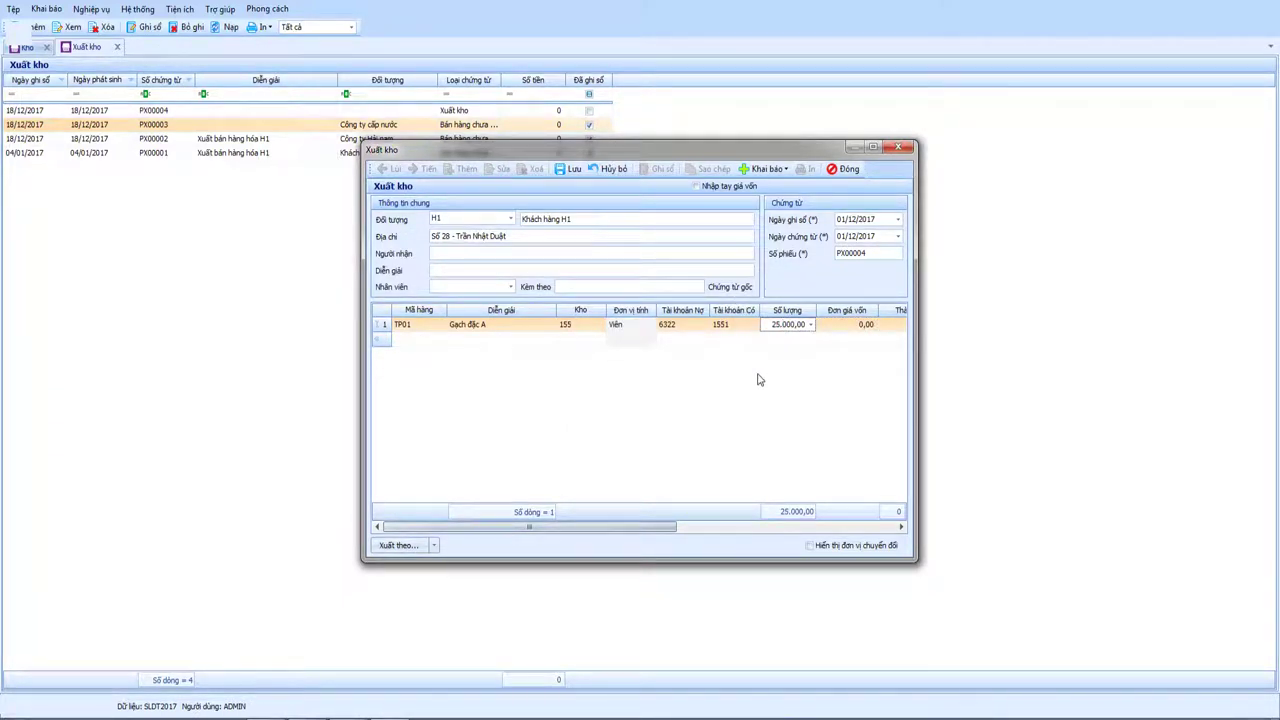
pyautogui.click(570, 168)
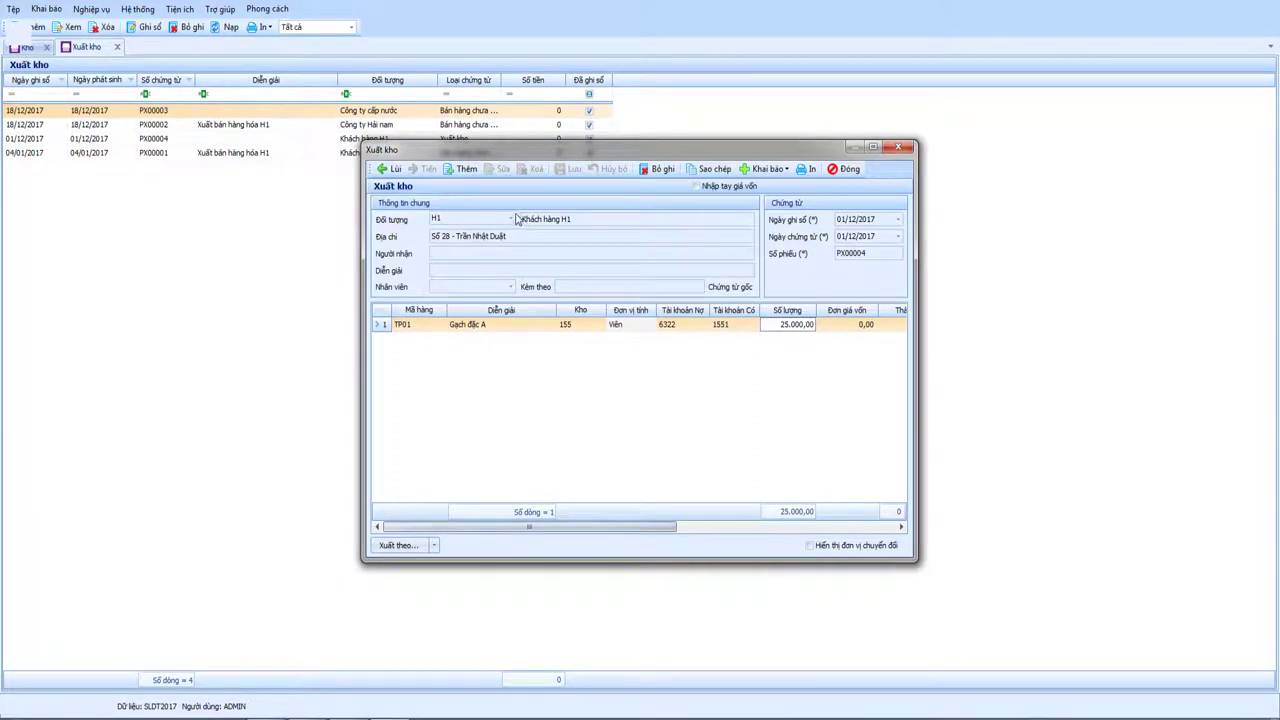
# Start another stock issue voucher for Đối tượng H1 with the posting and document dates set to 15/12/2017
pyautogui.click(469, 172)
pyautogui.click(510, 218)
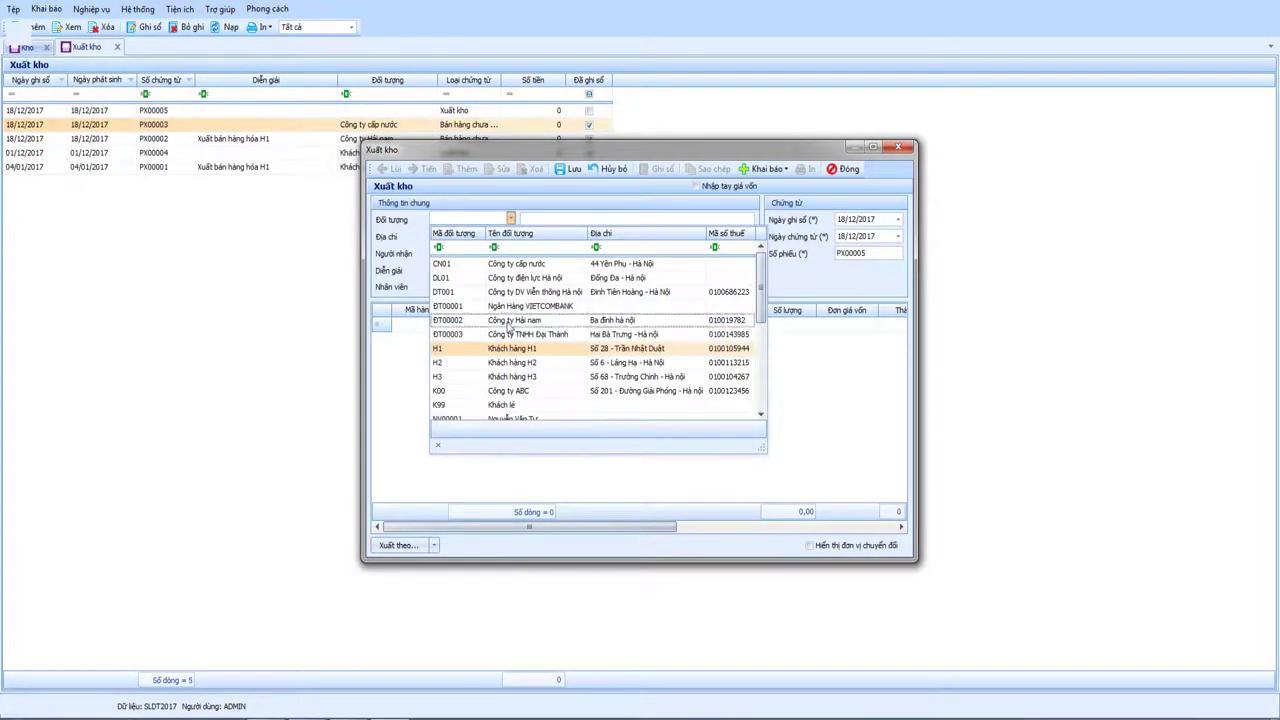
pyautogui.click(507, 349)
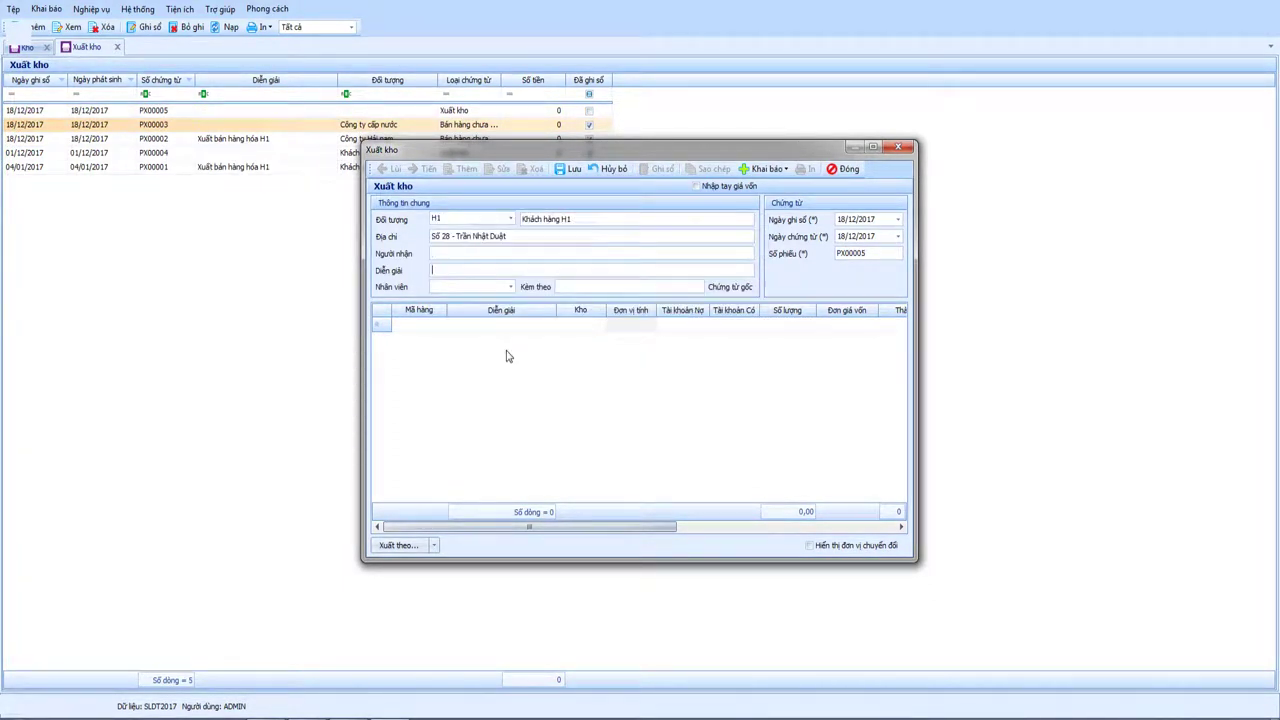
pyautogui.write('15')
pyautogui.press('Tab')
pyautogui.press('Tab')
pyautogui.press('Tab')
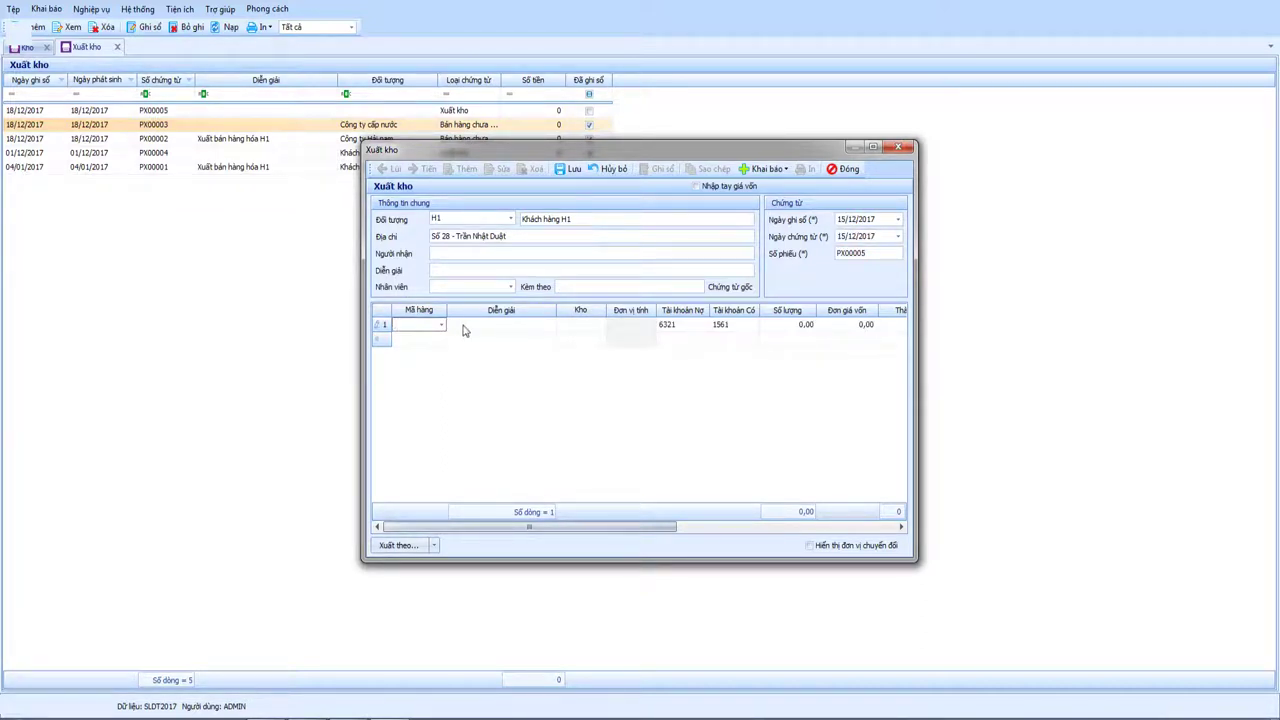
# Add item TP02 (Gạch 2 lỗ A) from warehouse 155 to the voucher's first line
pyautogui.click(441, 325)
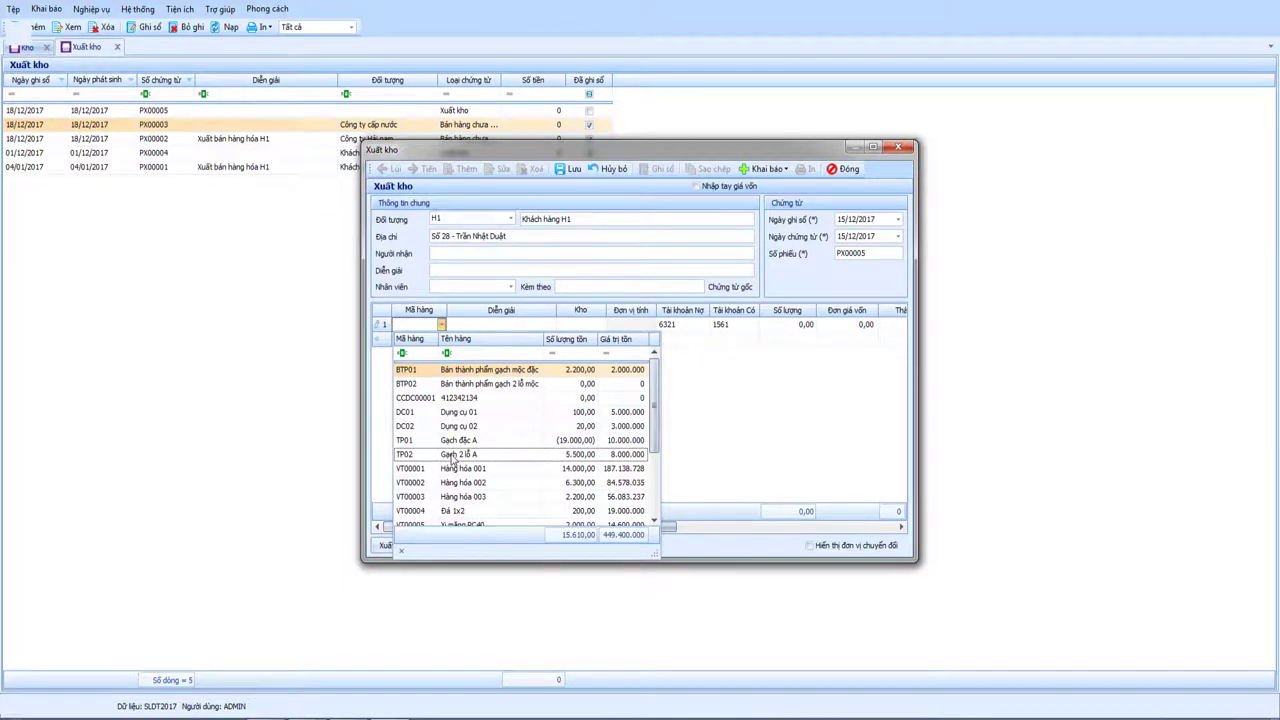
pyautogui.click(452, 456)
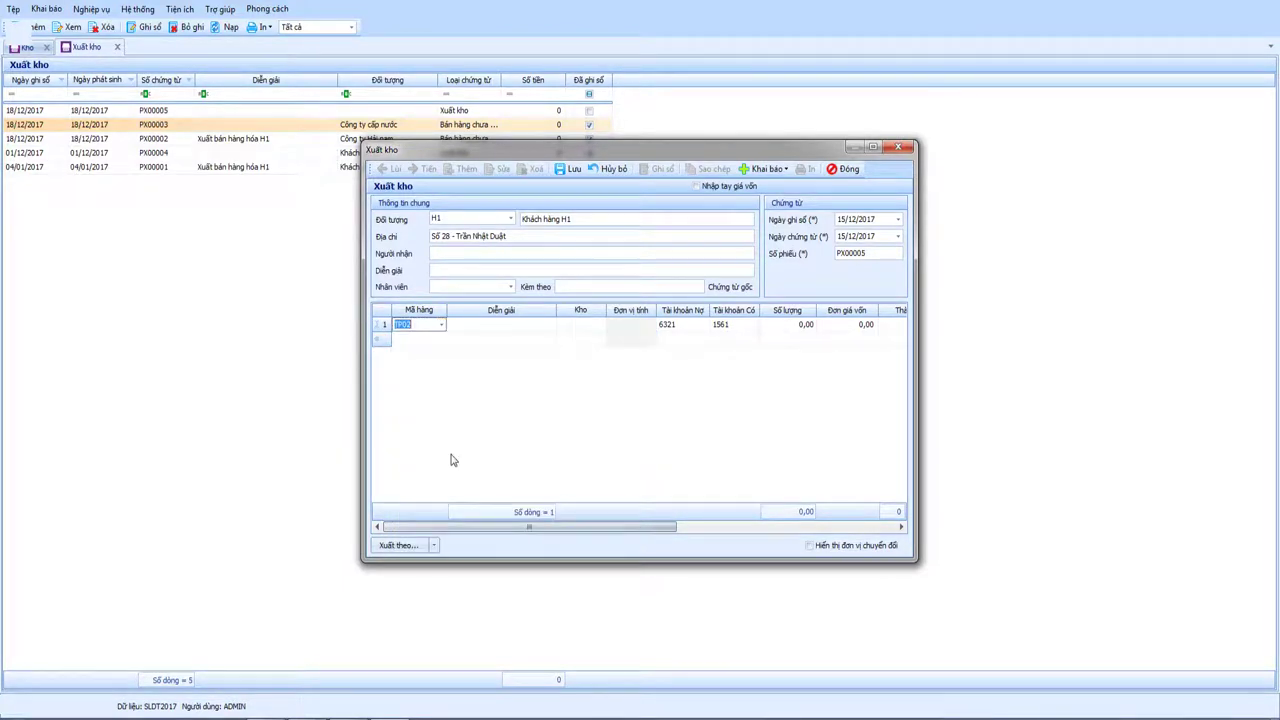
pyautogui.write('155')
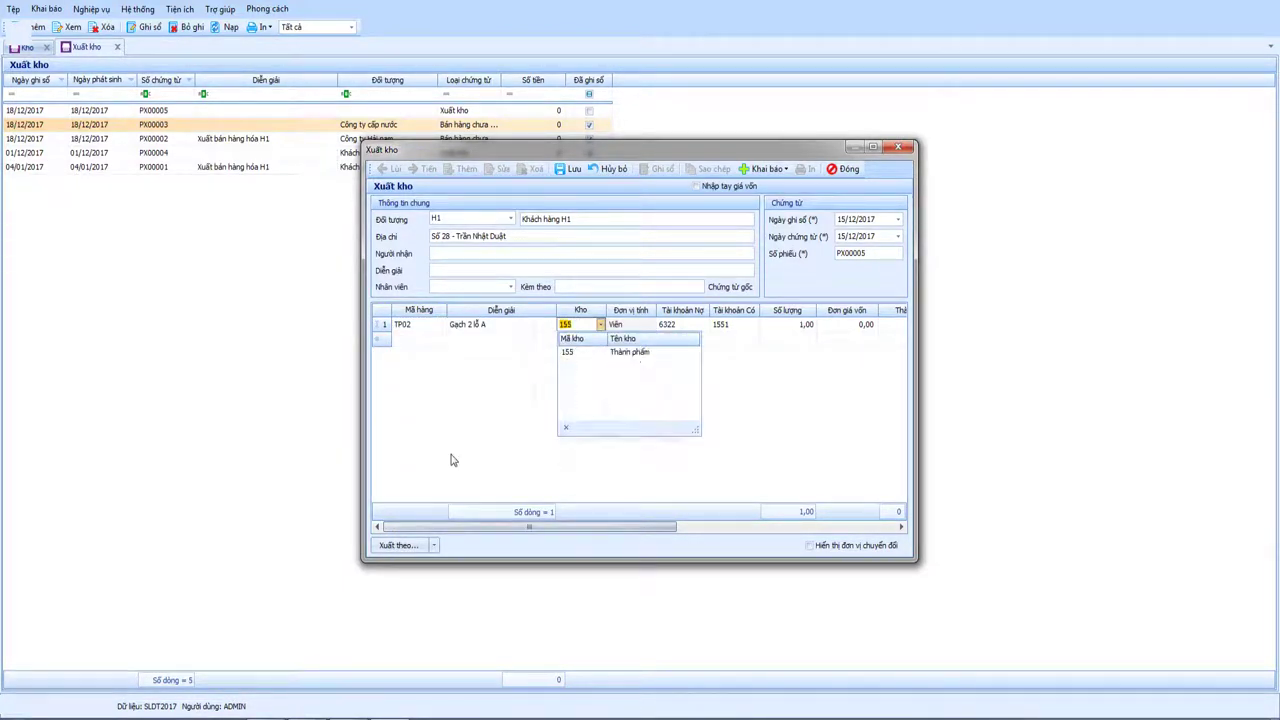
pyautogui.press('Return')
pyautogui.press('Tab')
pyautogui.press('Tab')
pyautogui.press('Tab')
pyautogui.press('Tab')
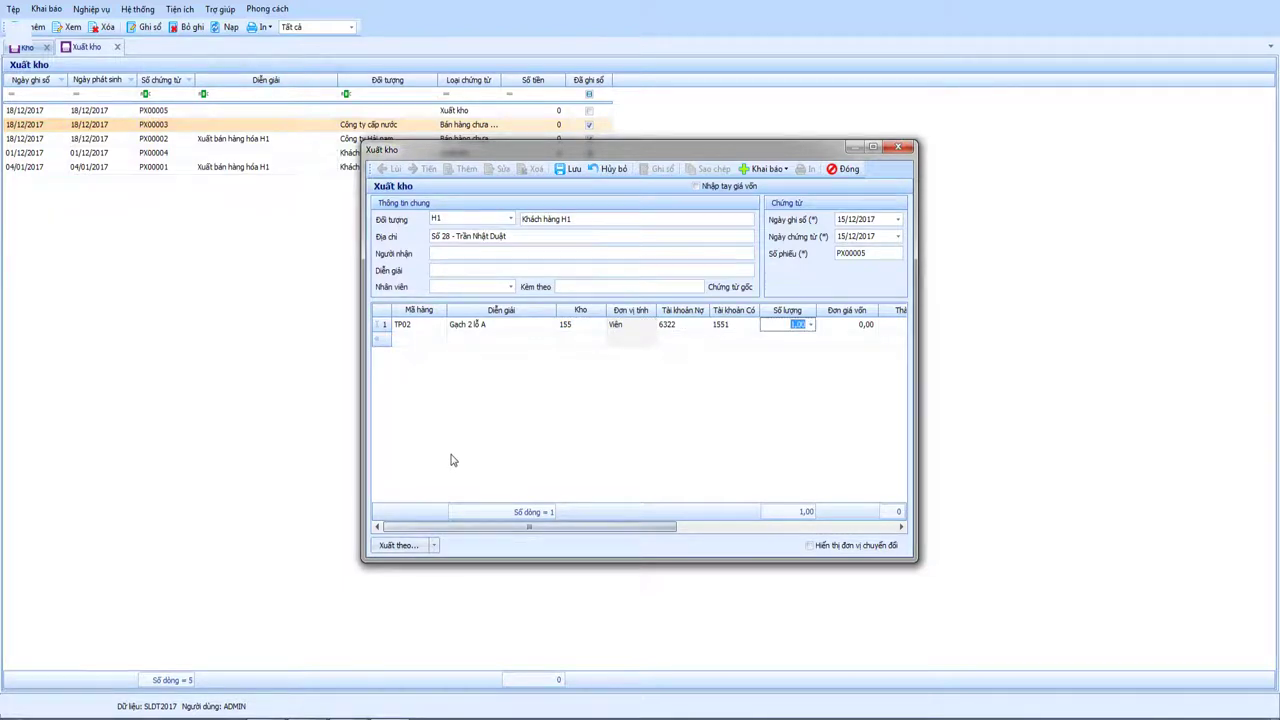
# Change the first line's item to TP01 (Gạch đặc A) and add TP02 (Gạch 2 lỗ A) as a second line
pyautogui.click(446, 325)
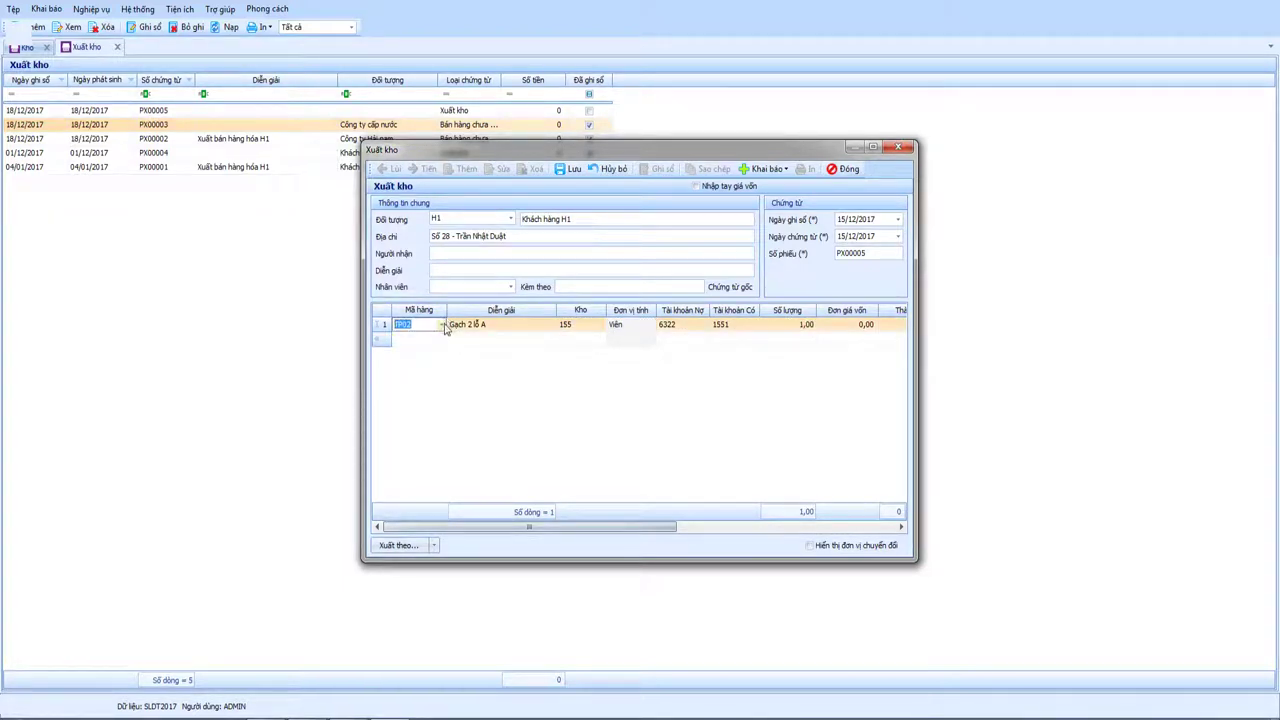
pyautogui.click(441, 325)
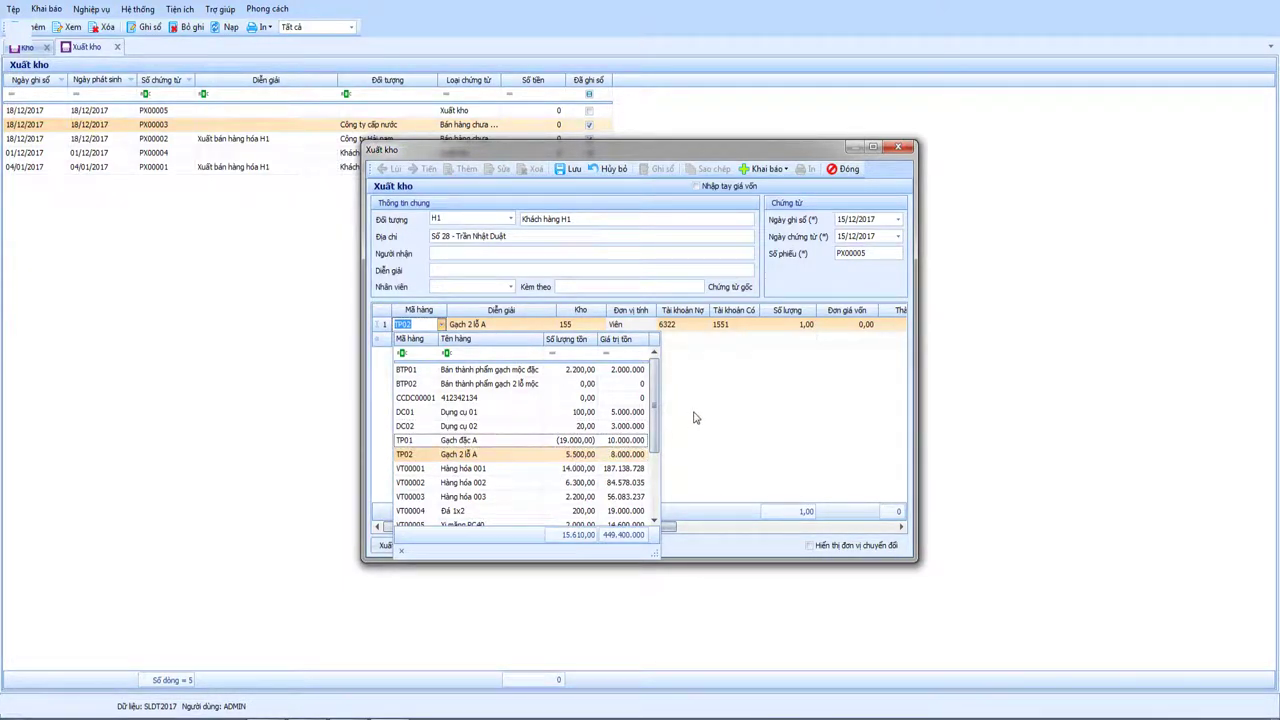
pyautogui.press('Up')
pyautogui.press('Return')
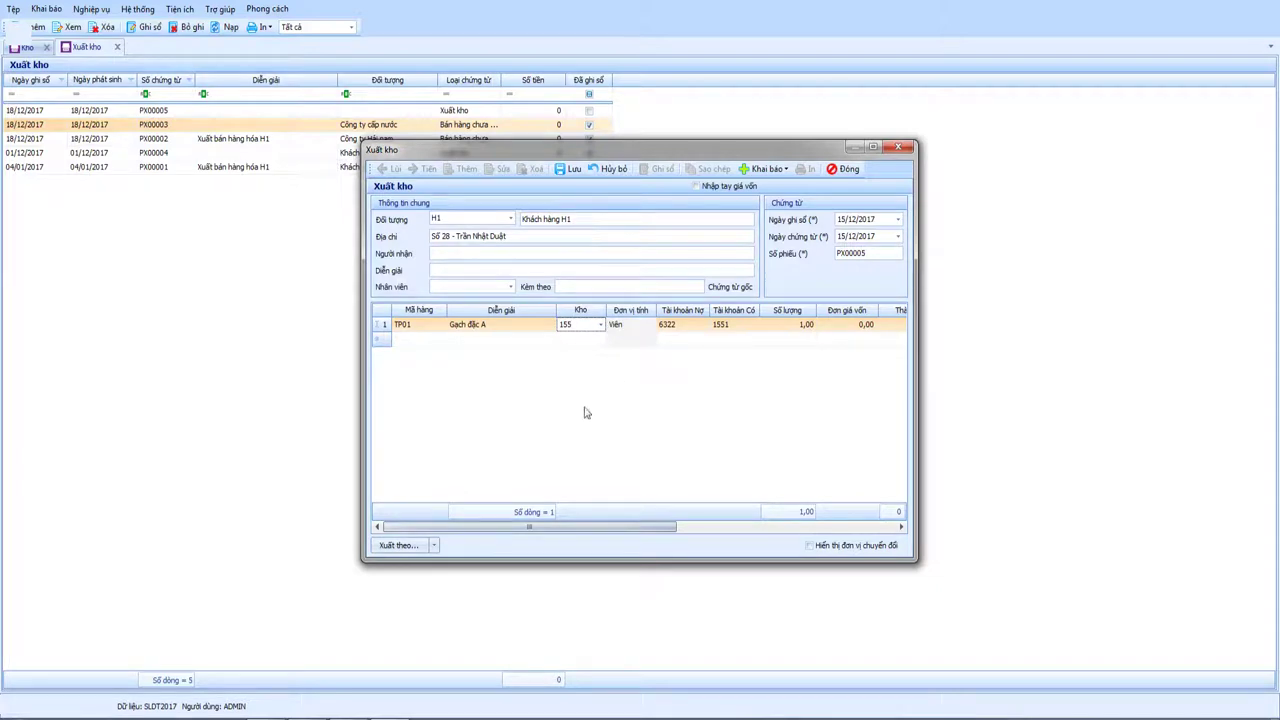
pyautogui.click(441, 340)
pyautogui.click(441, 340)
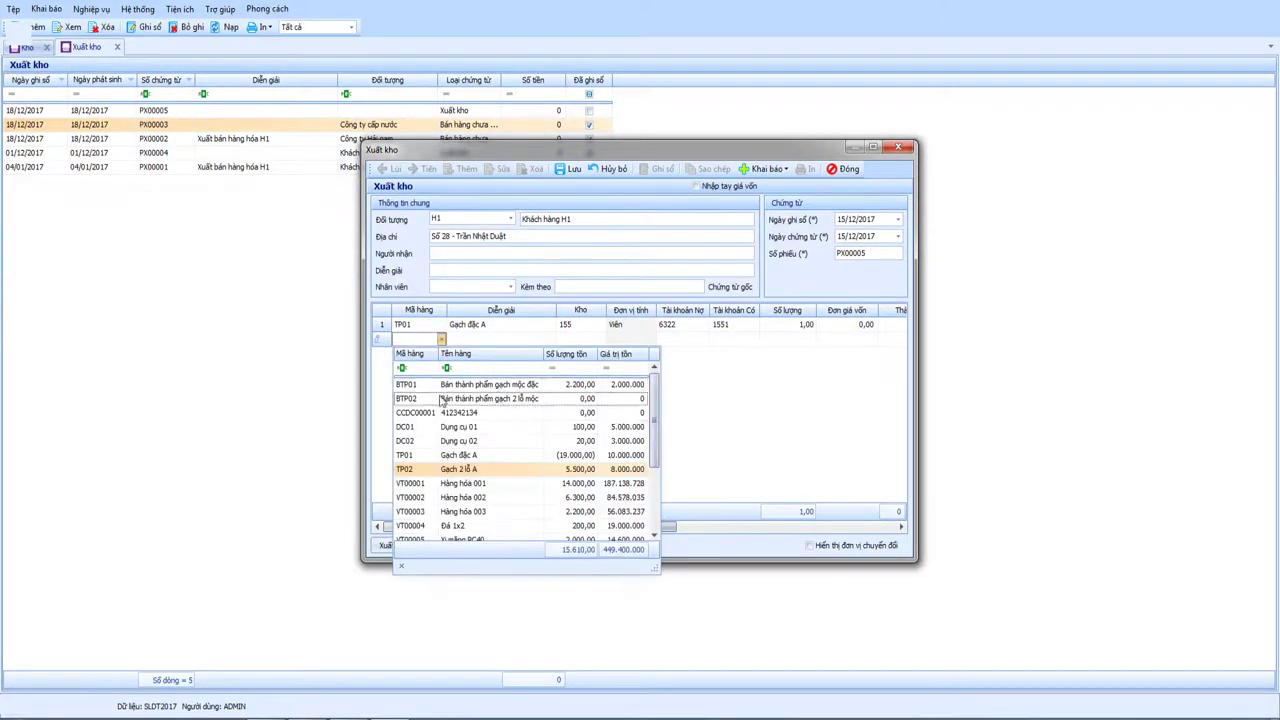
pyautogui.click(450, 470)
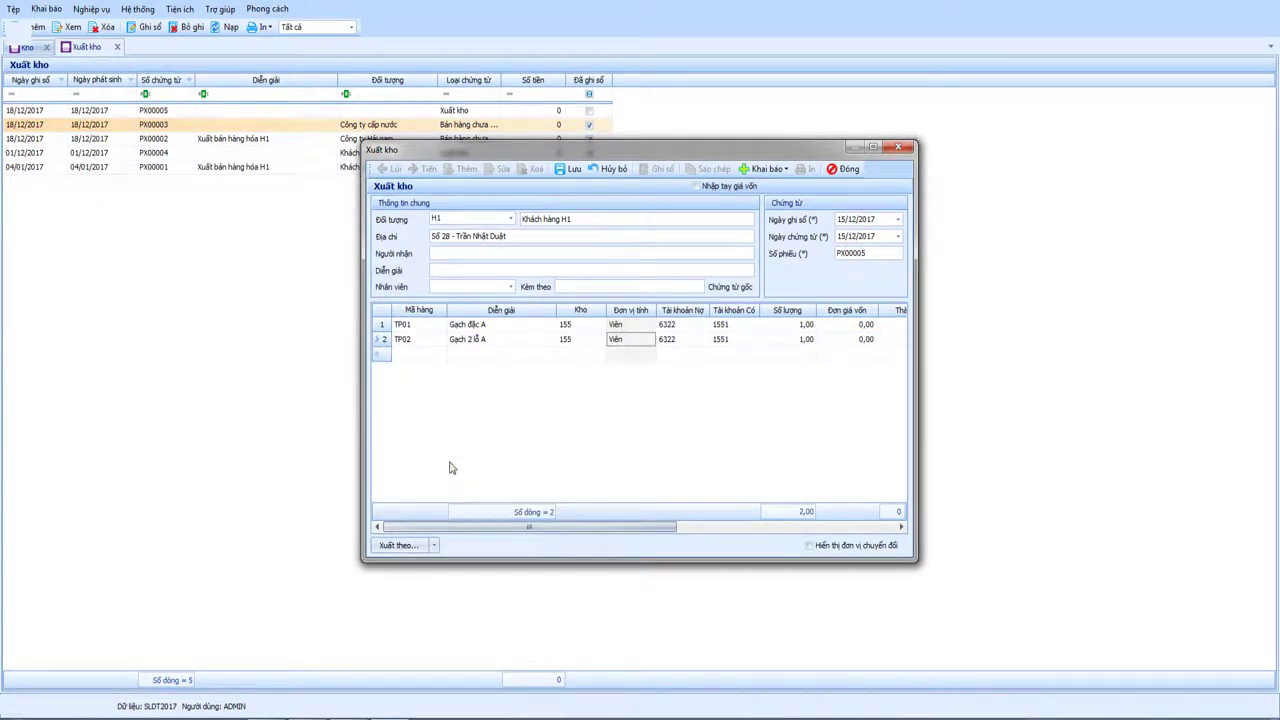
# Set the quantities to 25.000 for TP01 and 24.000 for TP02, then save and close the stock issue voucher
pyautogui.press('Tab')
pyautogui.press('Tab')
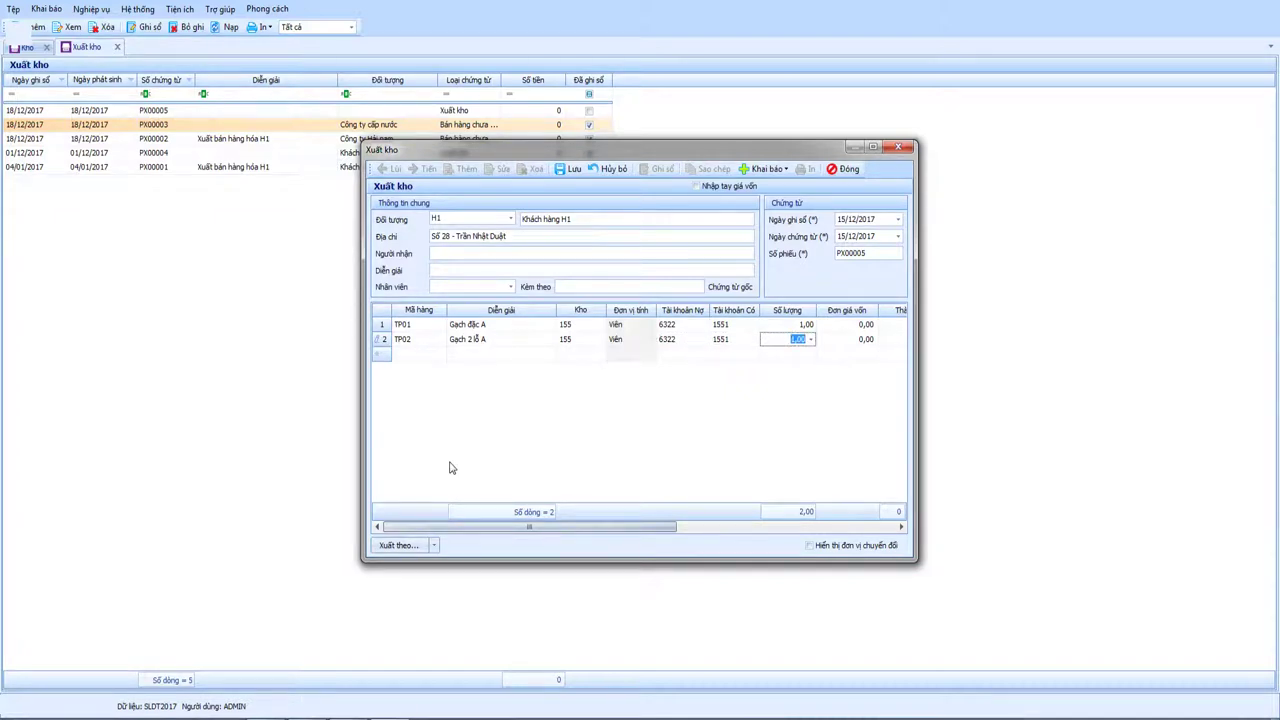
pyautogui.press('Up')
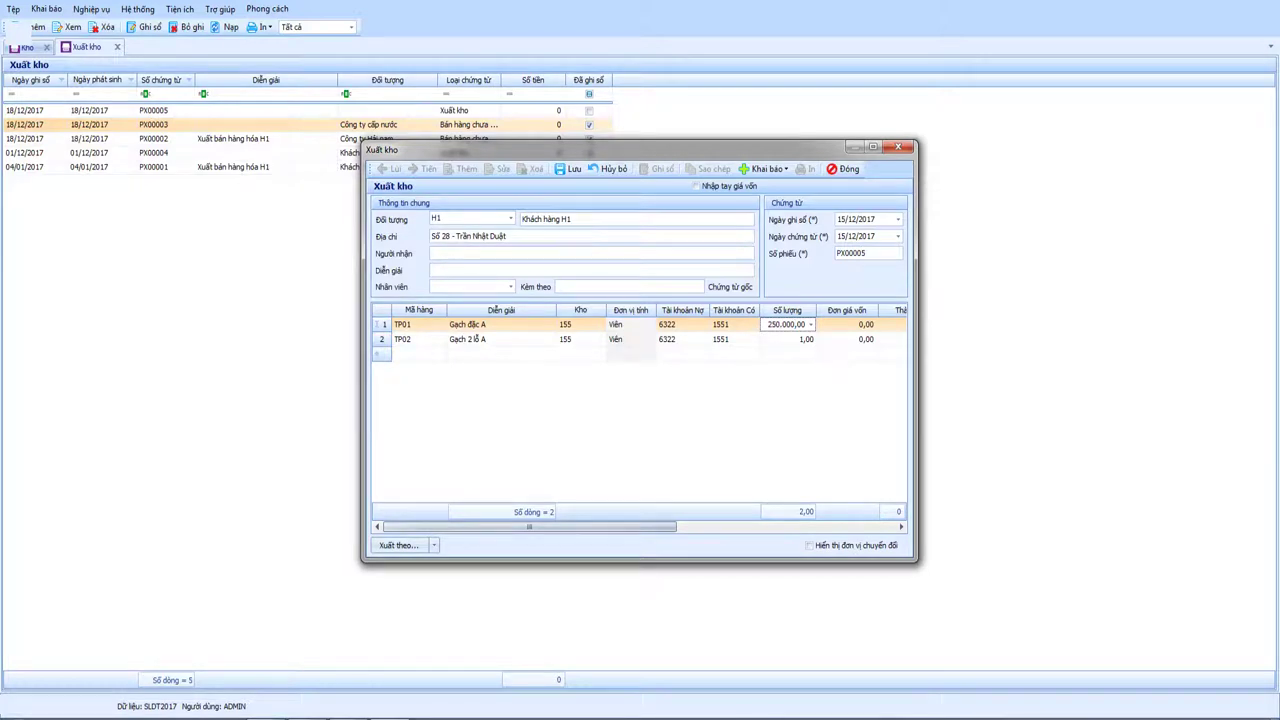
pyautogui.press('Down')
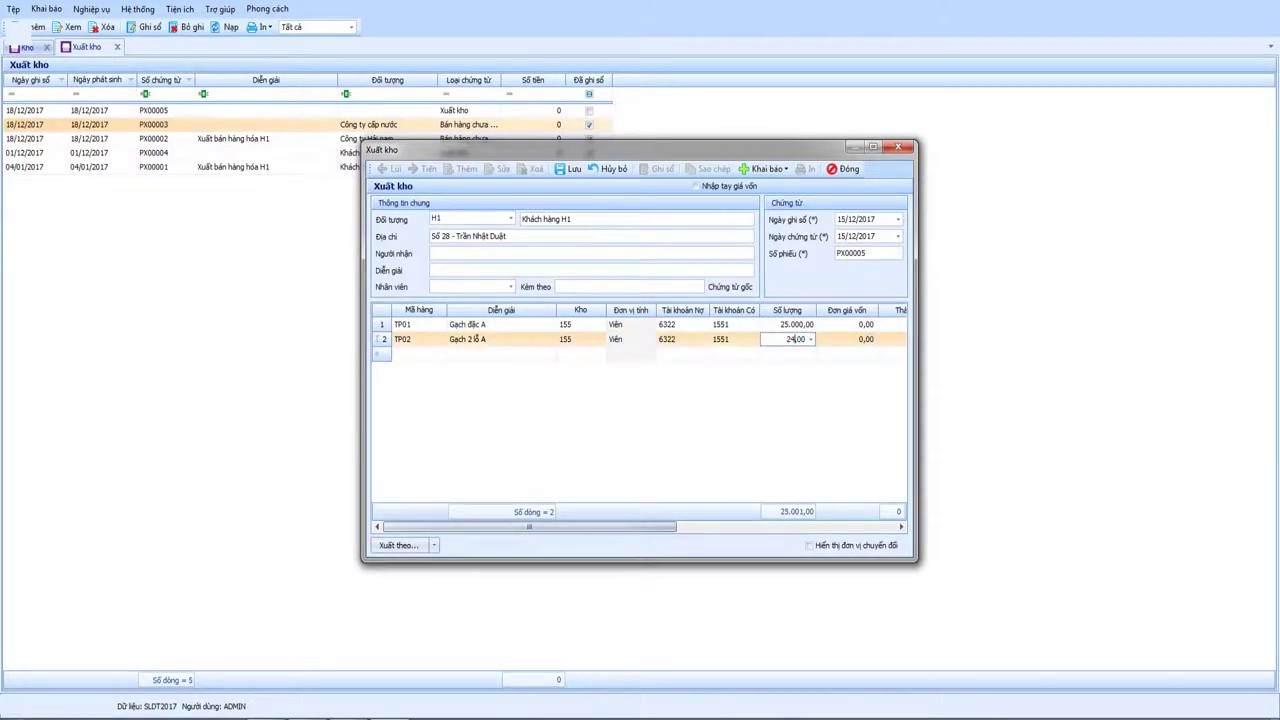
pyautogui.write('240000')
pyautogui.press('Tab')
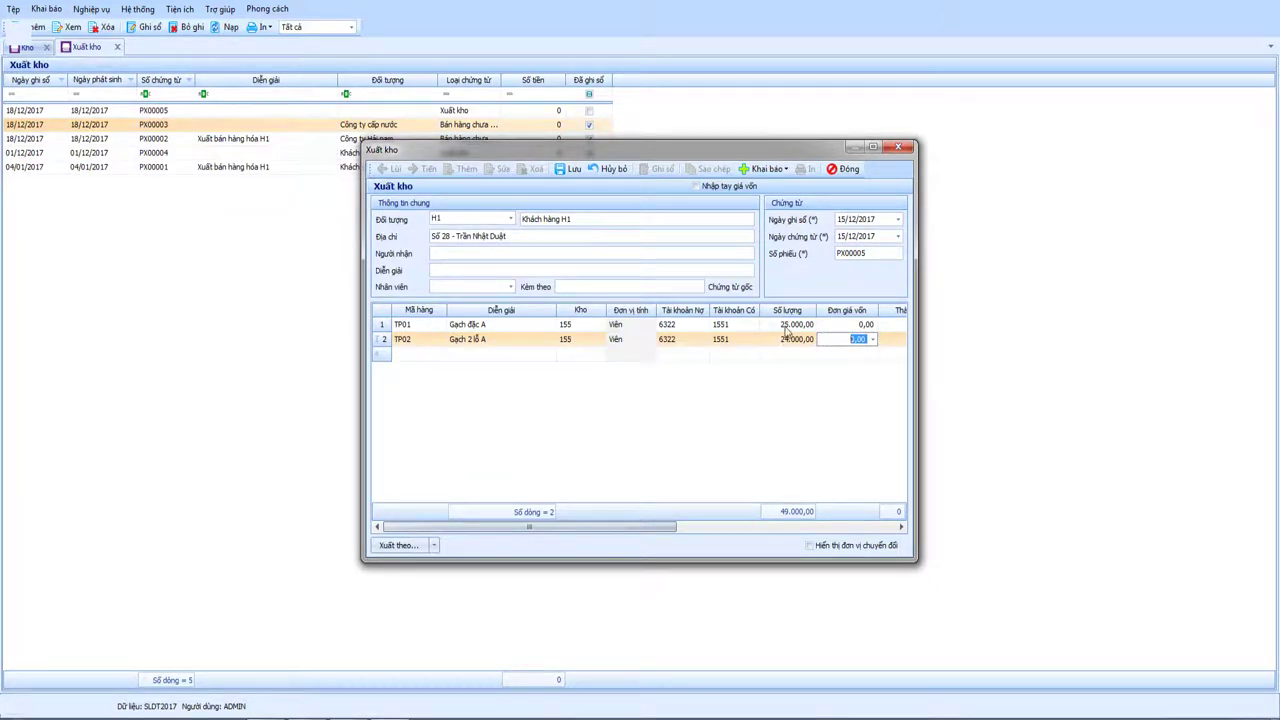
pyautogui.click(571, 170)
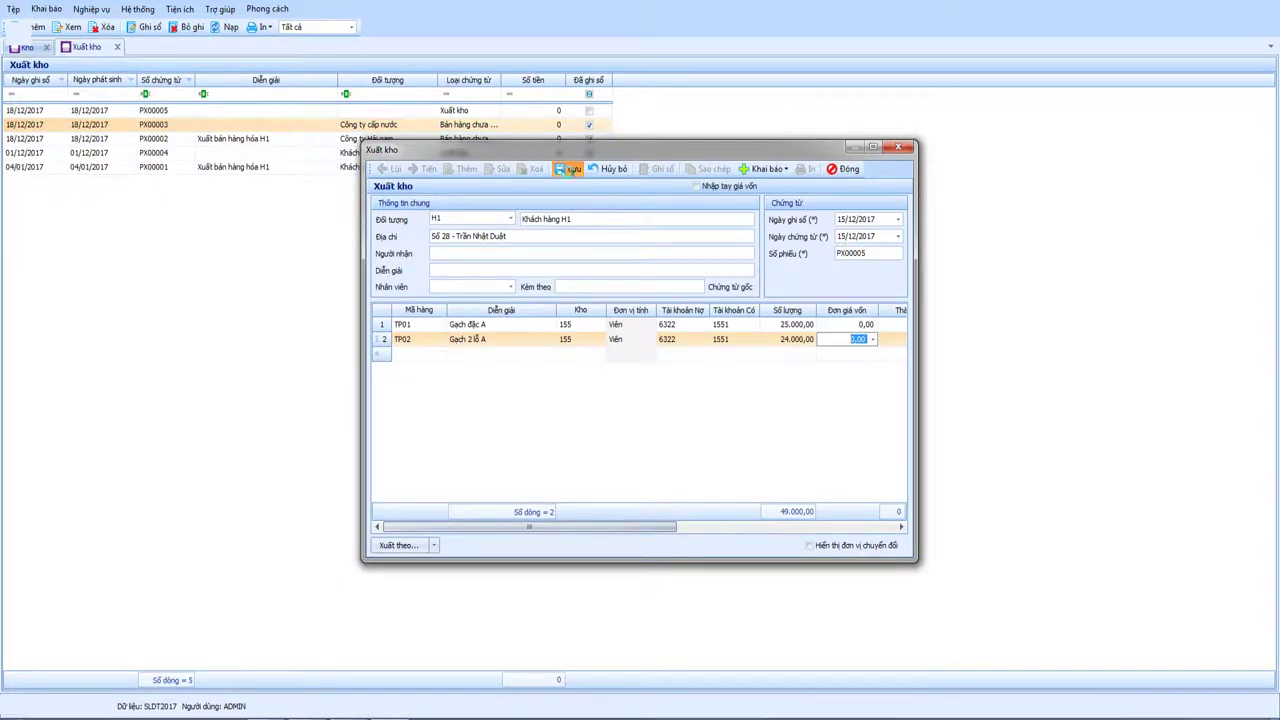
pyautogui.click(845, 170)
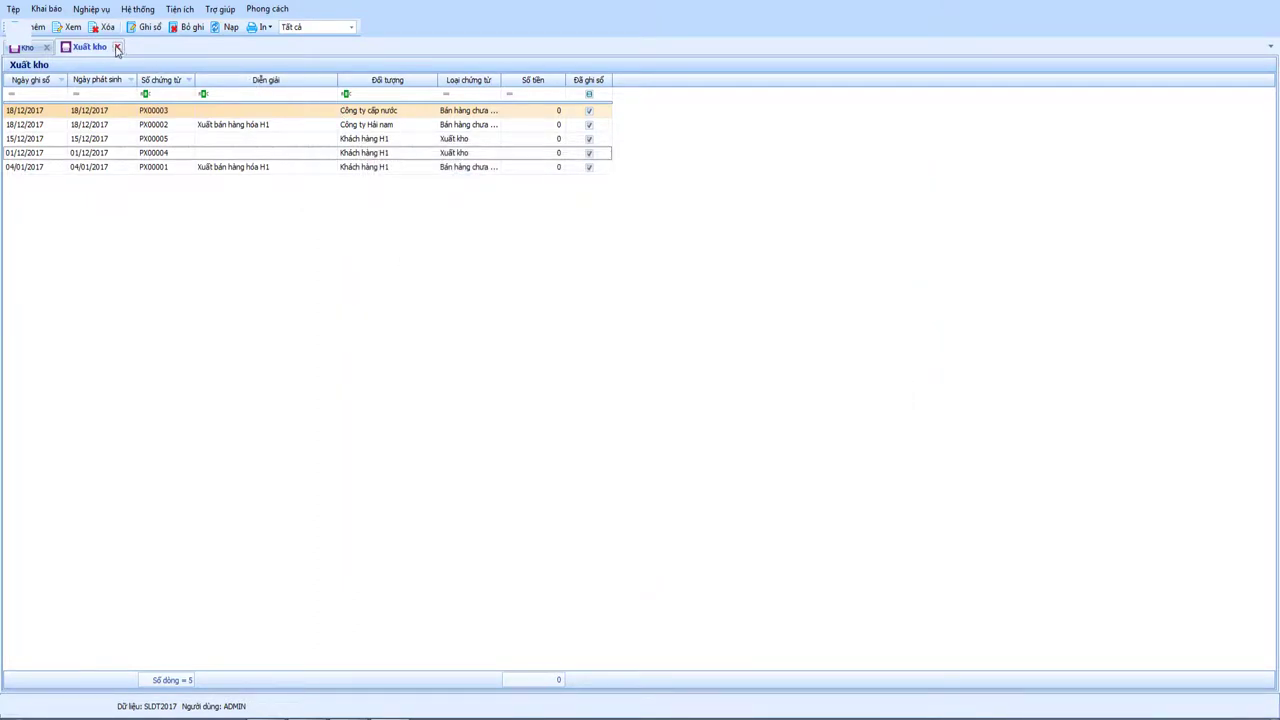
# Close the stock issue list and start a new sales invoice in the Bán hàng module
pyautogui.click(117, 47)
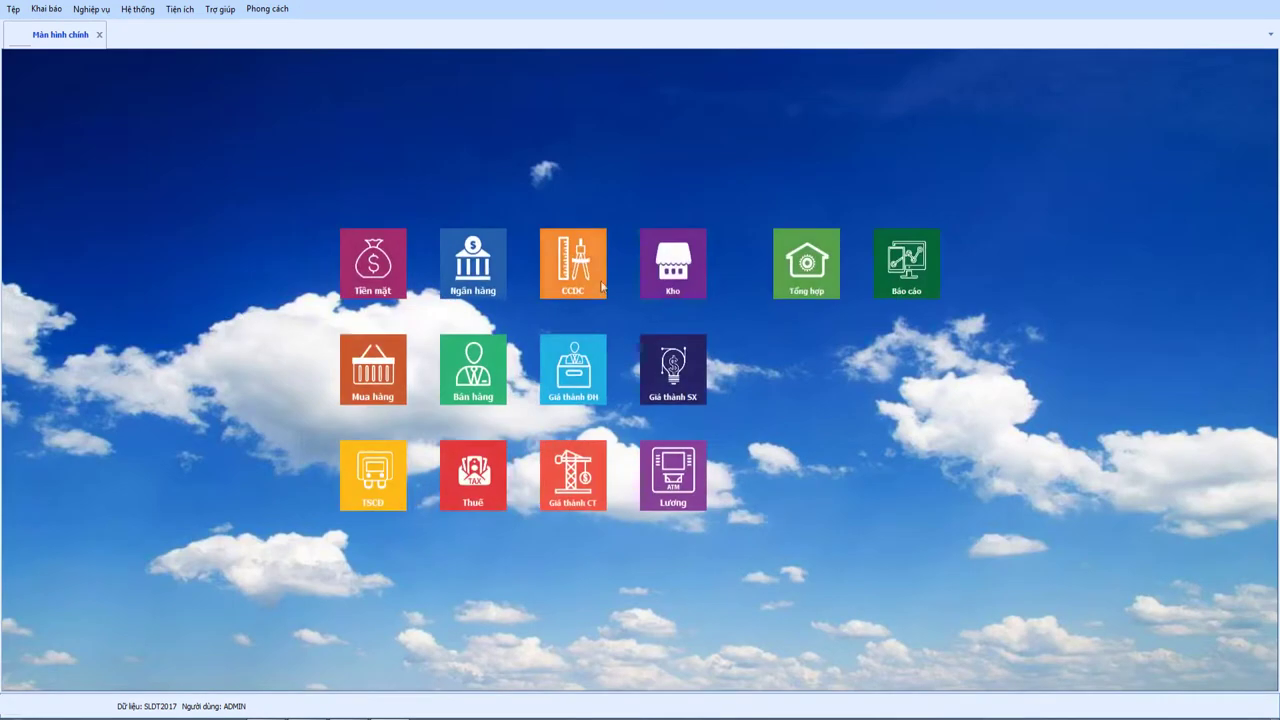
pyautogui.click(481, 386)
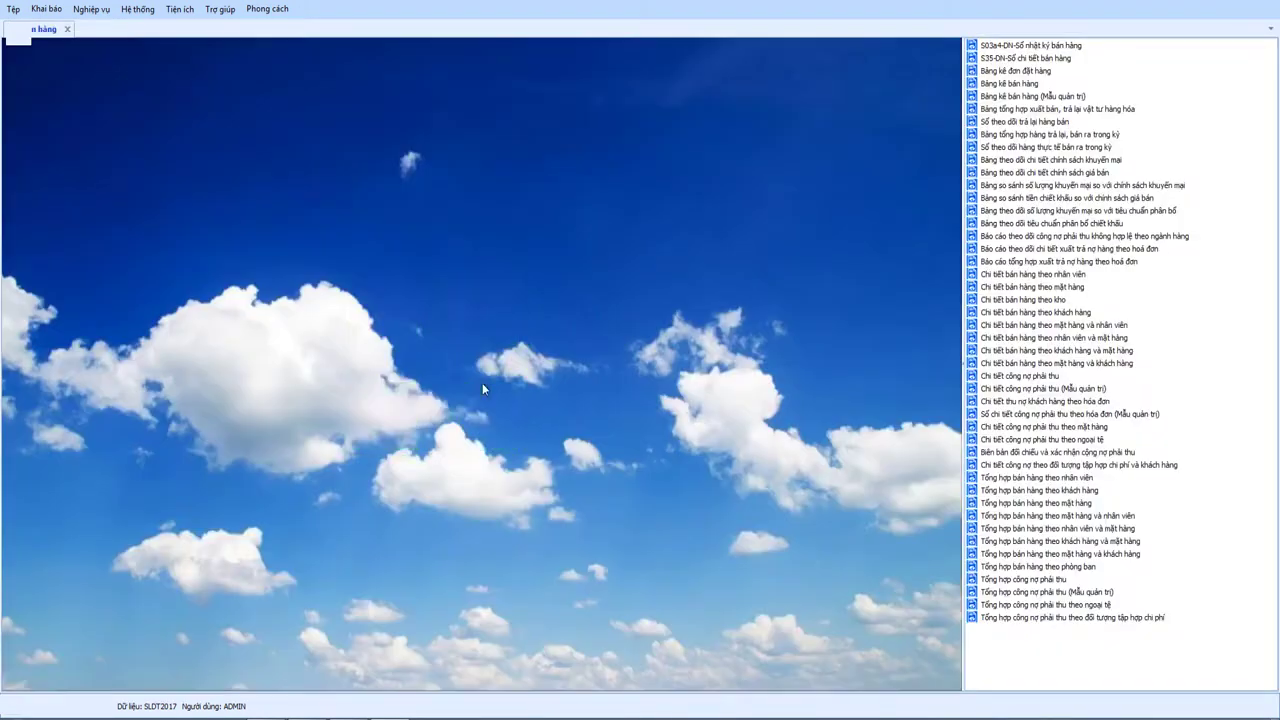
pyautogui.click(475, 320)
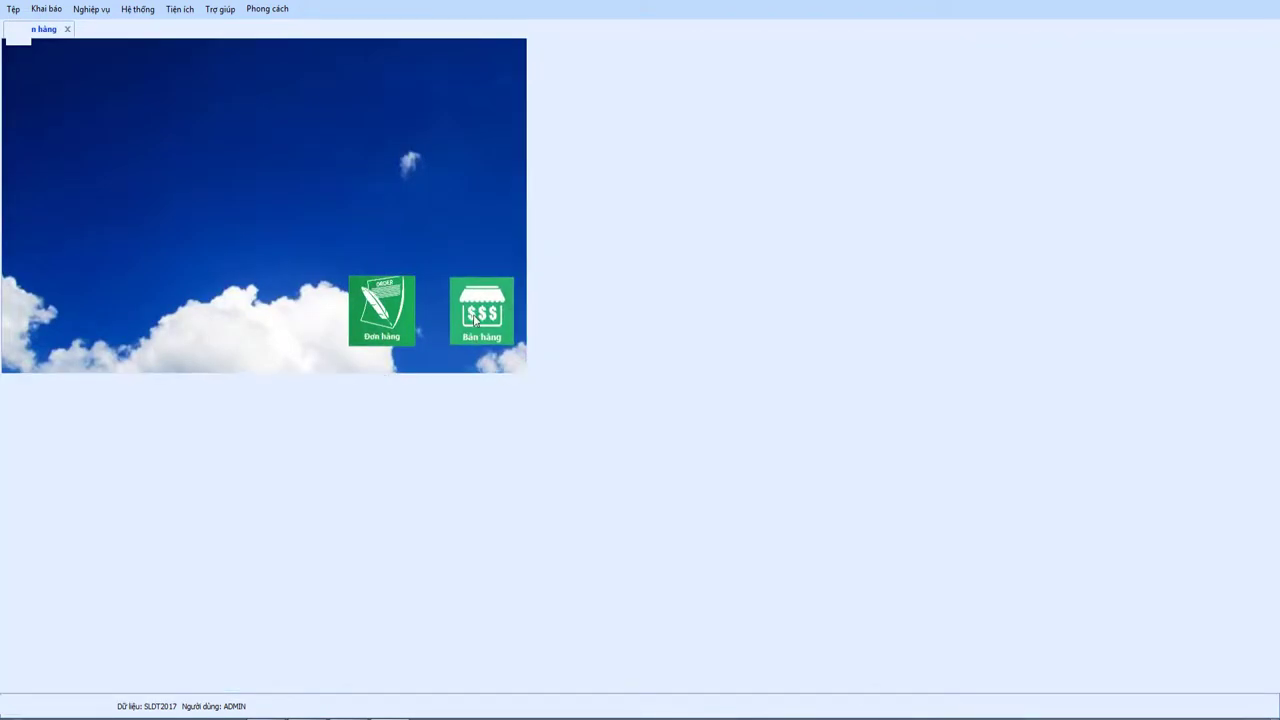
pyautogui.rightClick(431, 206)
pyautogui.click(458, 212)
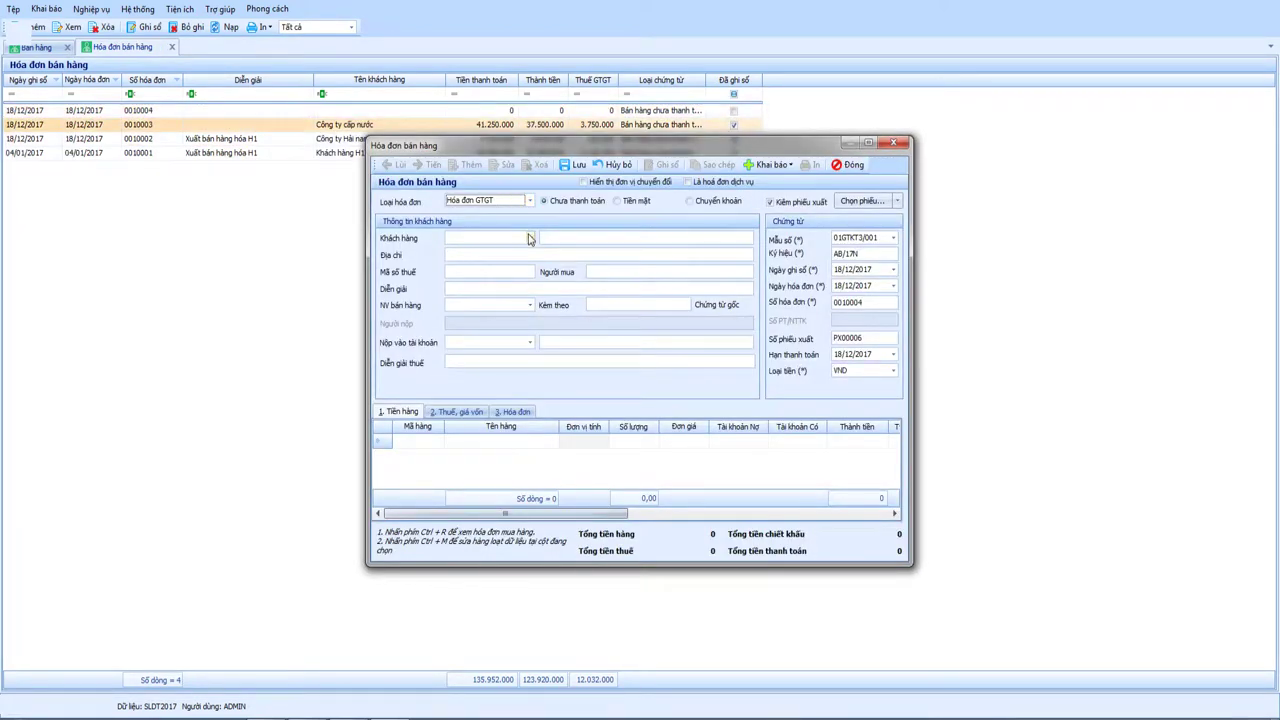
# Choose customer H1 for the sales invoice and turn off the Kèm phiếu xuất option
pyautogui.click(530, 238)
pyautogui.click(528, 364)
pyautogui.press('Tab')
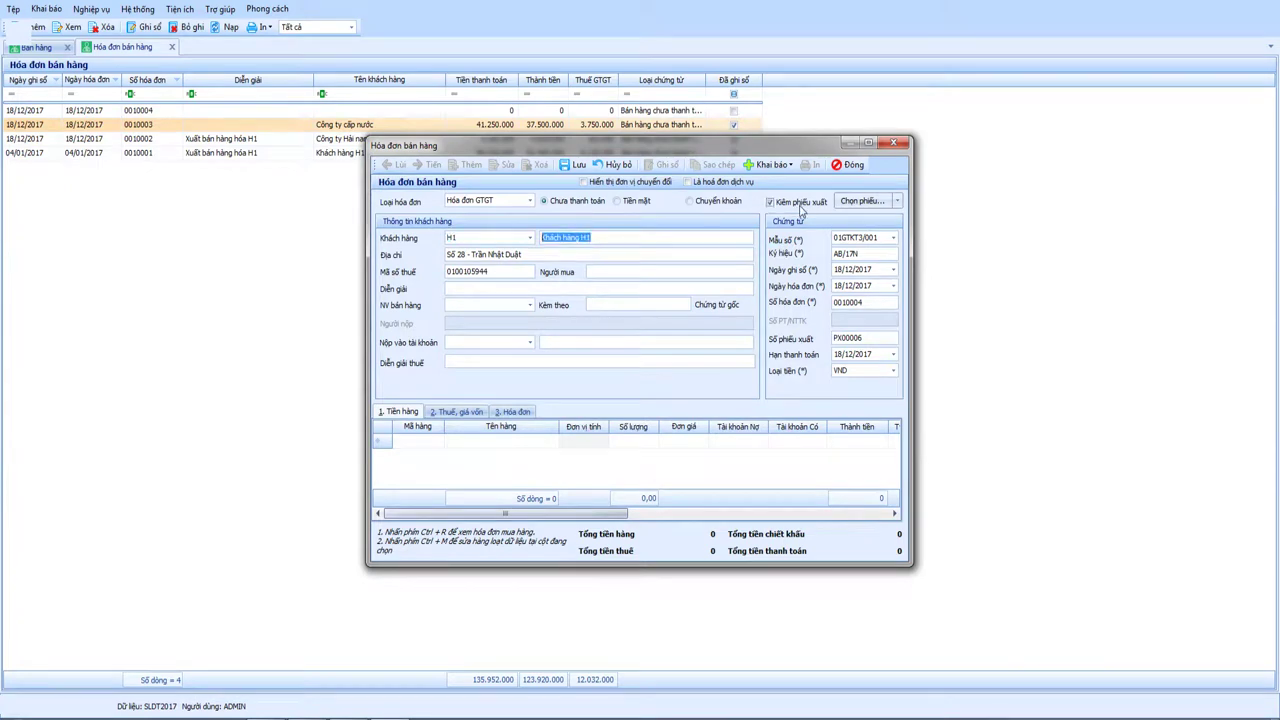
pyautogui.click(771, 203)
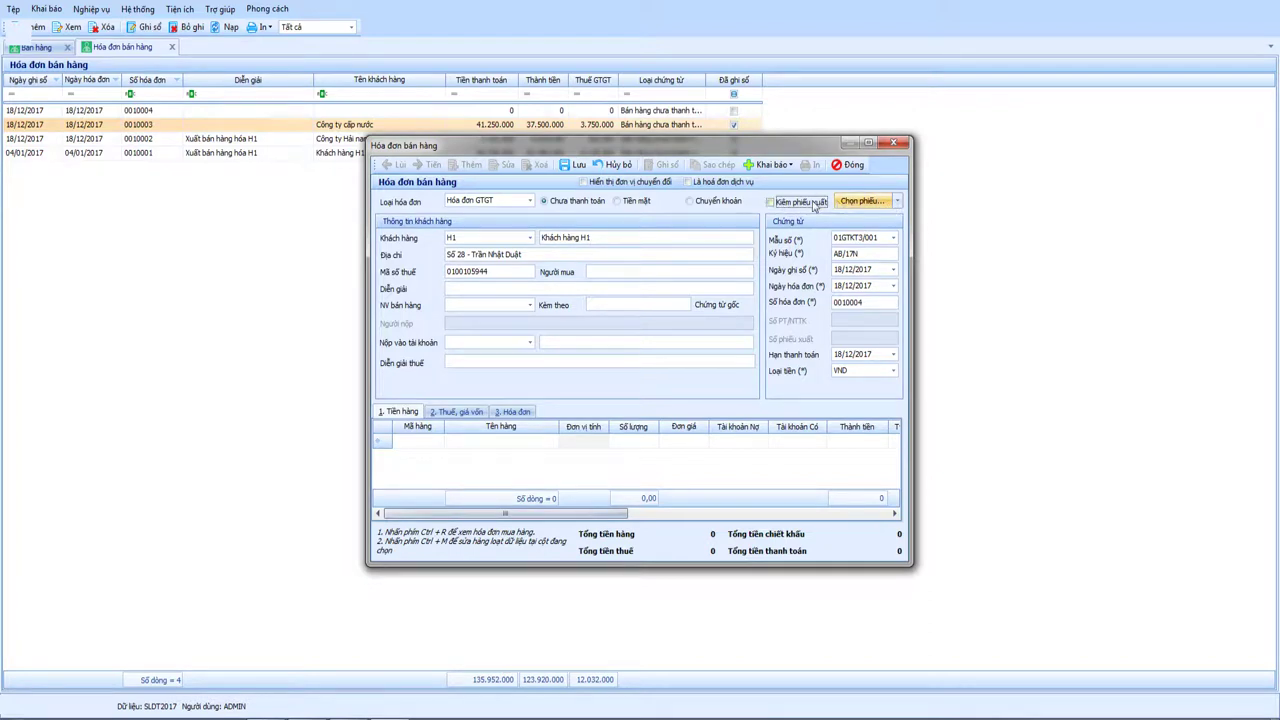
pyautogui.click(894, 202)
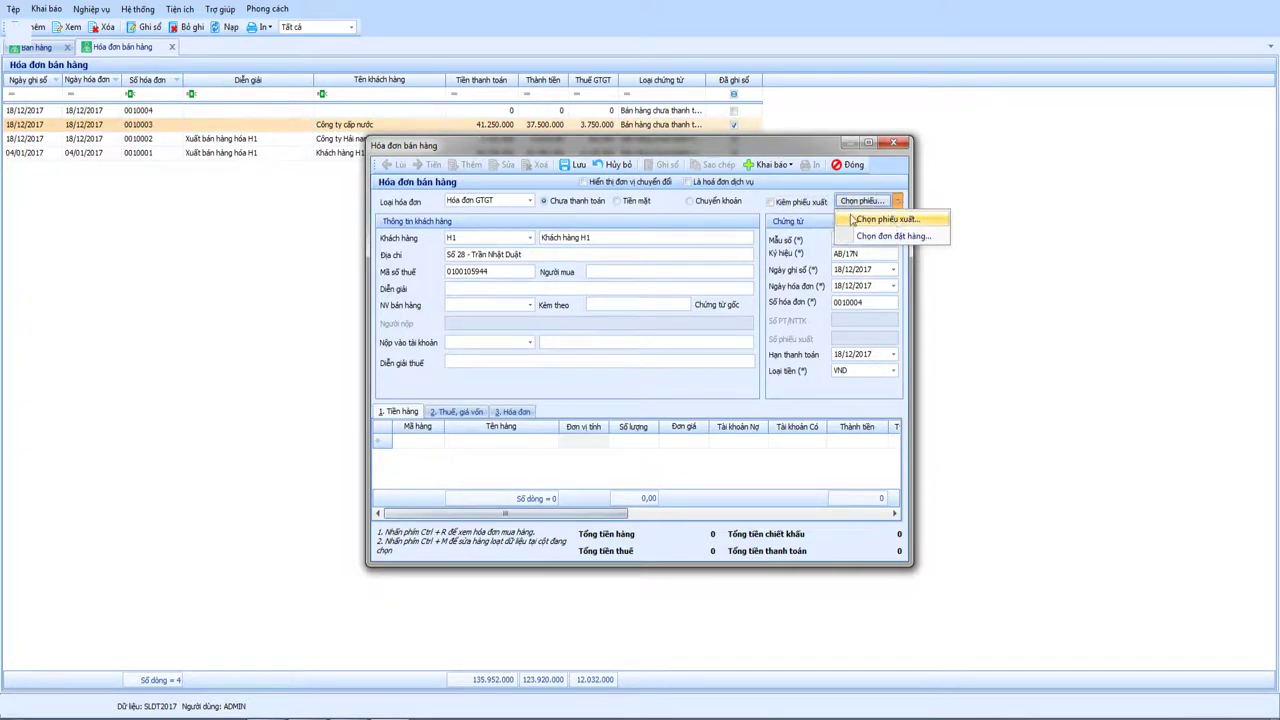
# Turn Kèm phiếu xuất back on to check which voucher sources can be chosen, and turn it off again
pyautogui.click(773, 204)
pyautogui.click(897, 202)
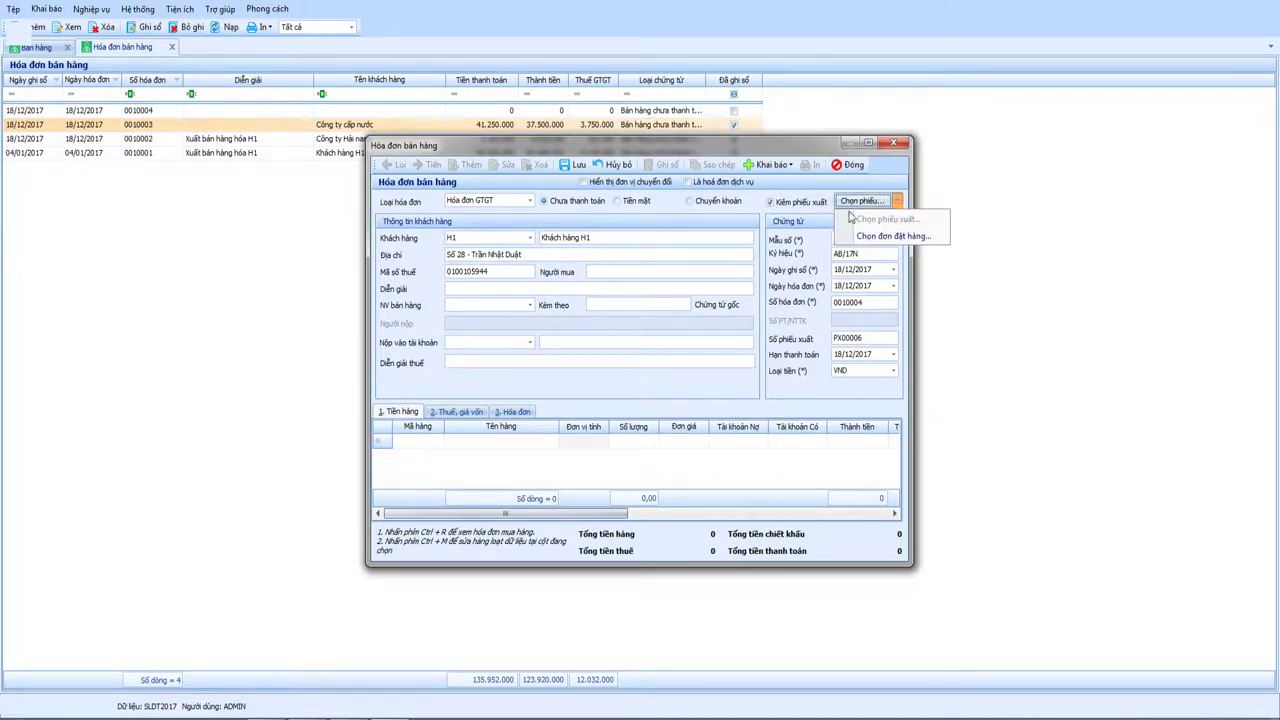
pyautogui.click(773, 204)
# Open the stock issue voucher selection for the invoice and load the data for Tháng 12, from 01/12/2017 to 31/12/2017
pyautogui.click(897, 202)
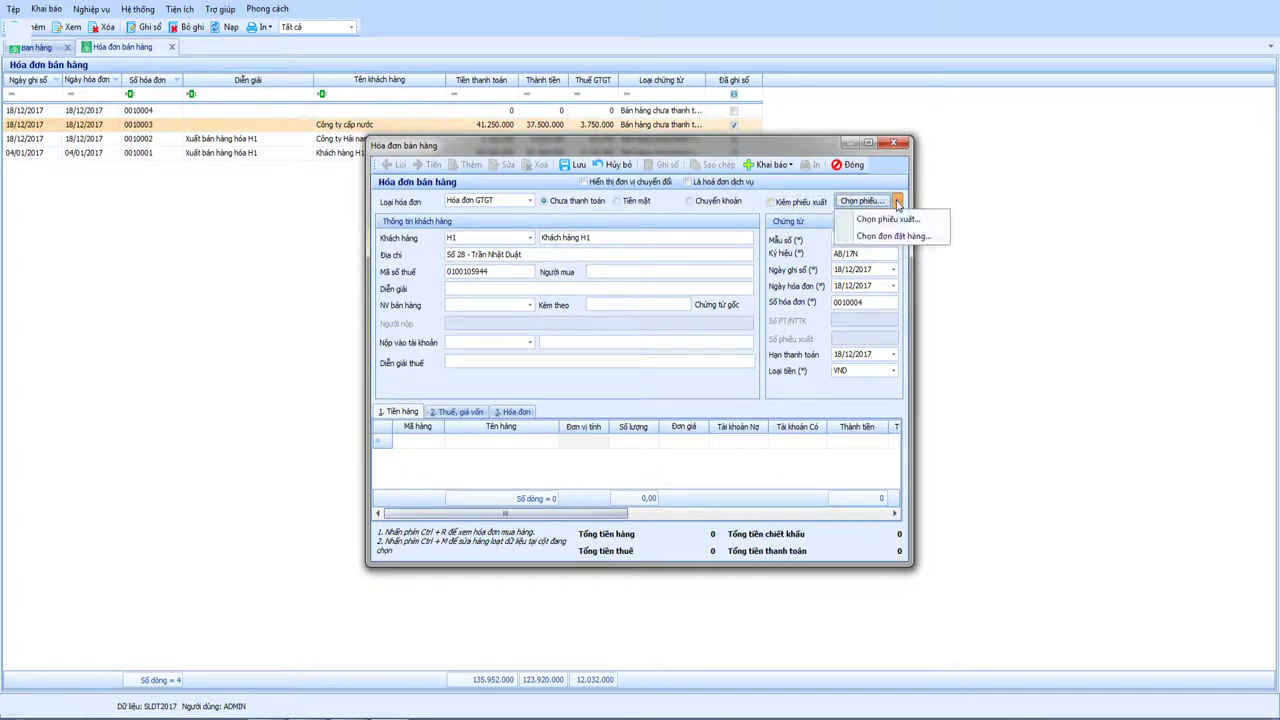
pyautogui.click(887, 219)
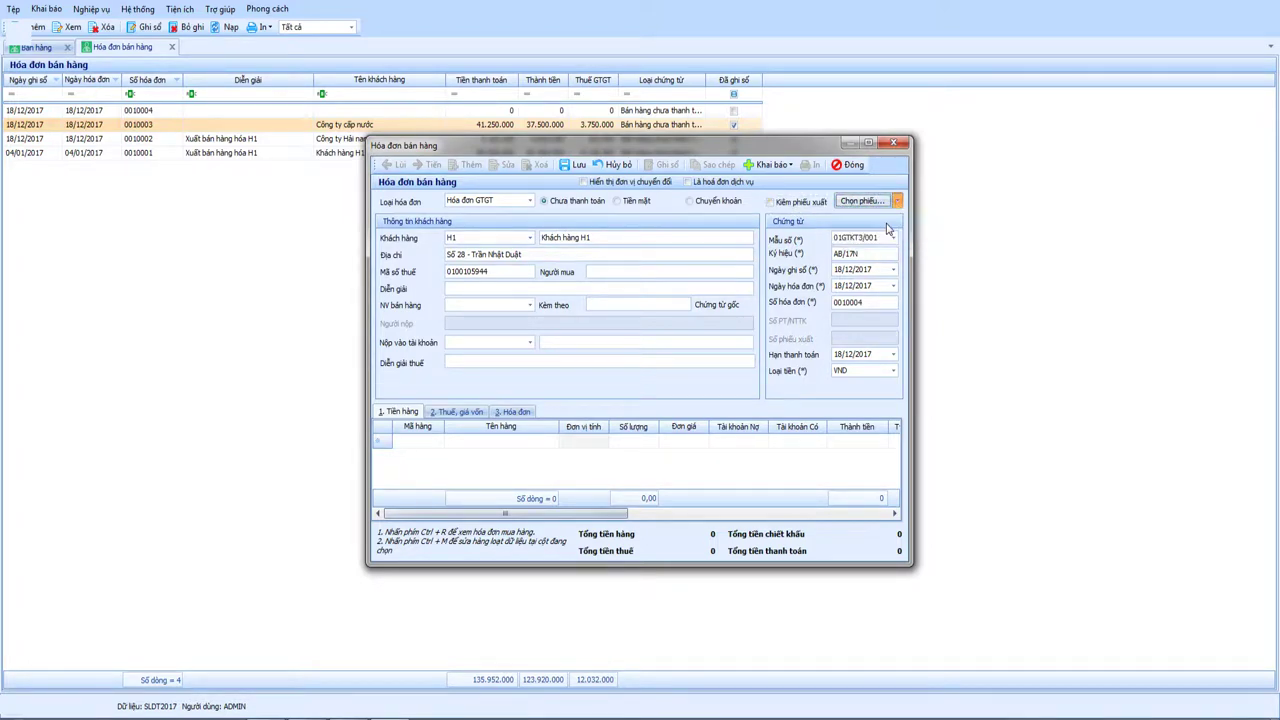
pyautogui.click(442, 229)
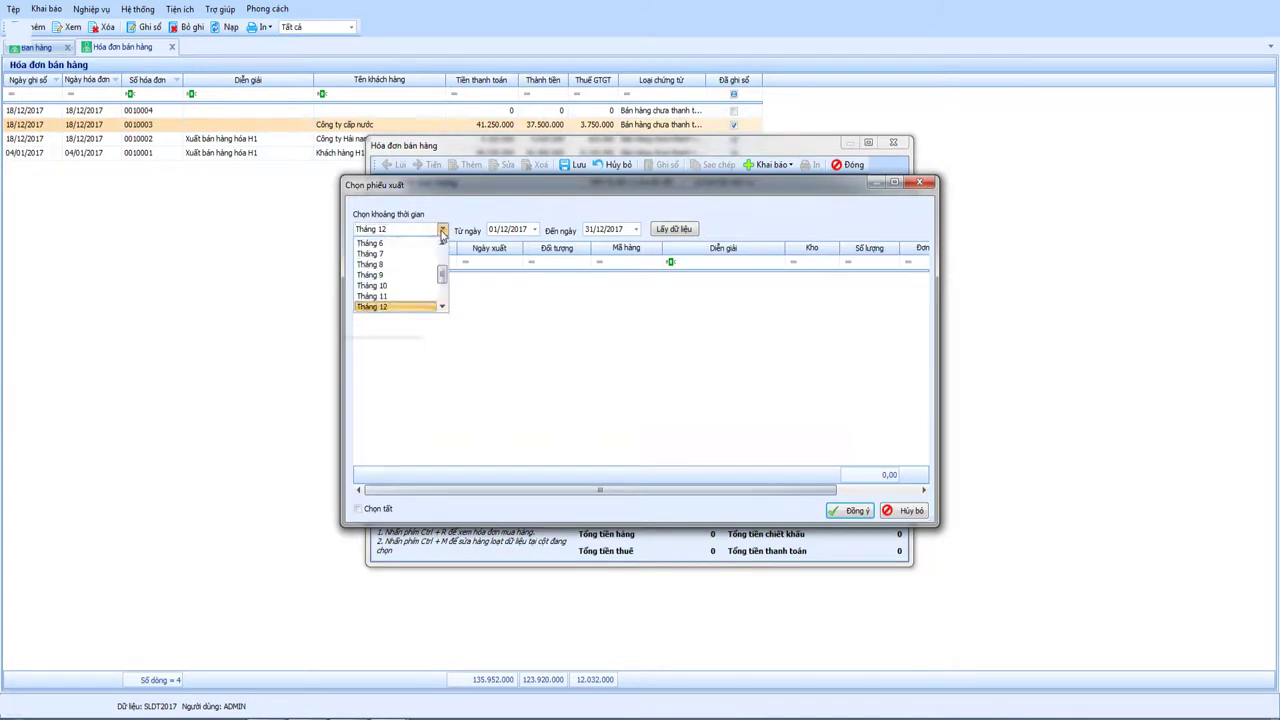
pyautogui.click(442, 229)
pyautogui.click(674, 230)
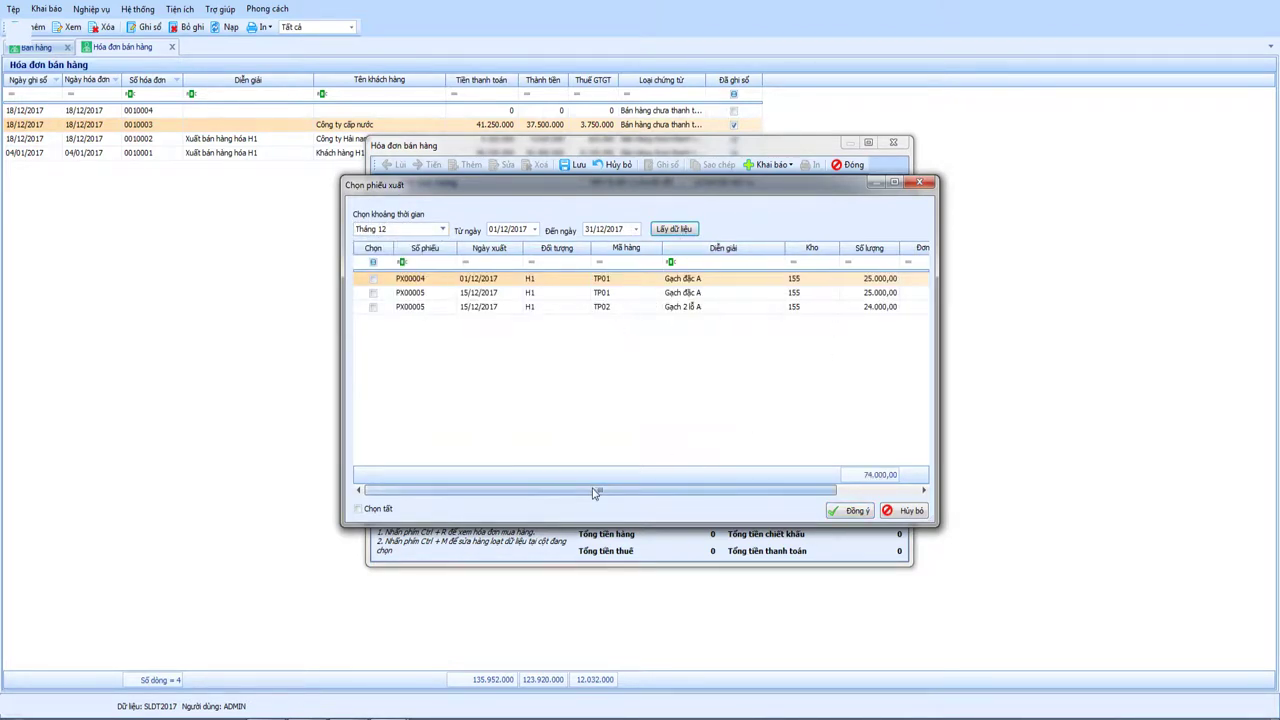
# Select the 01/12/2017 TP01 line and the 15/12/2017 TP01 and TP02 lines, and bring them into the invoice
pyautogui.moveTo(612, 490)
pyautogui.mouseDown()
pyautogui.moveTo(721, 497)
pyautogui.moveTo(635, 498)
pyautogui.mouseUp()
pyautogui.click(373, 279)
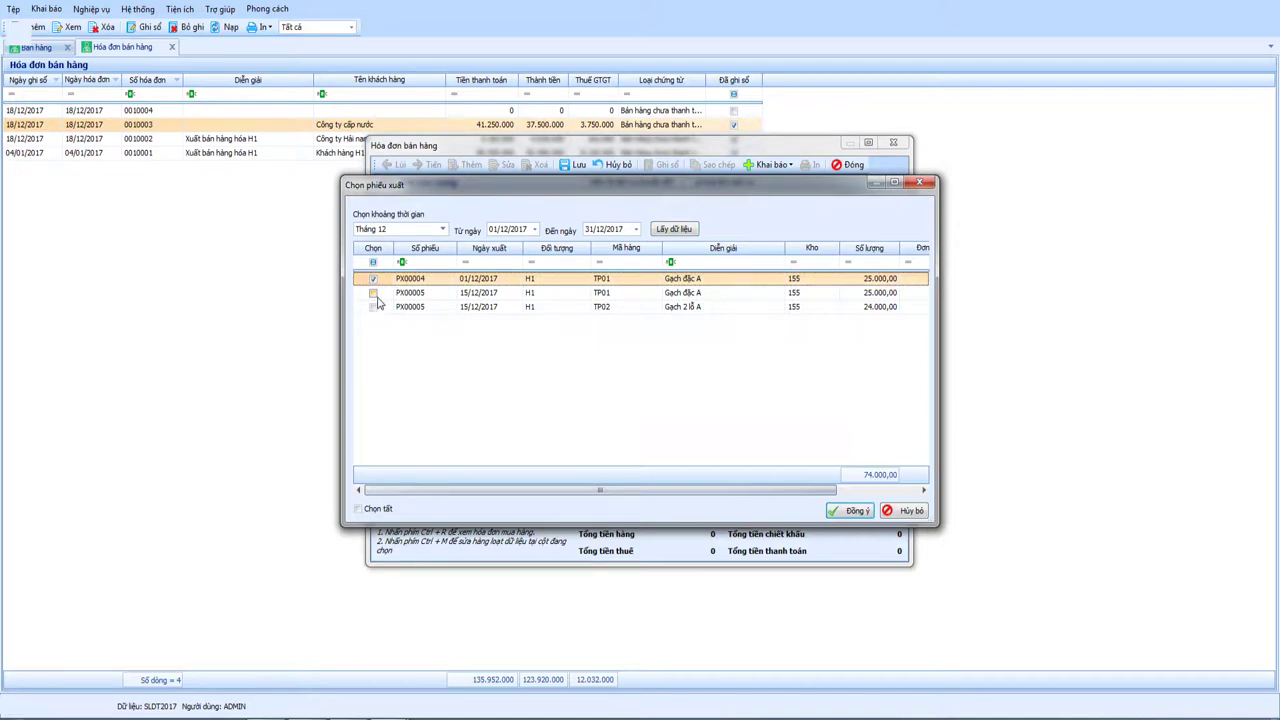
pyautogui.click(373, 293)
pyautogui.click(373, 307)
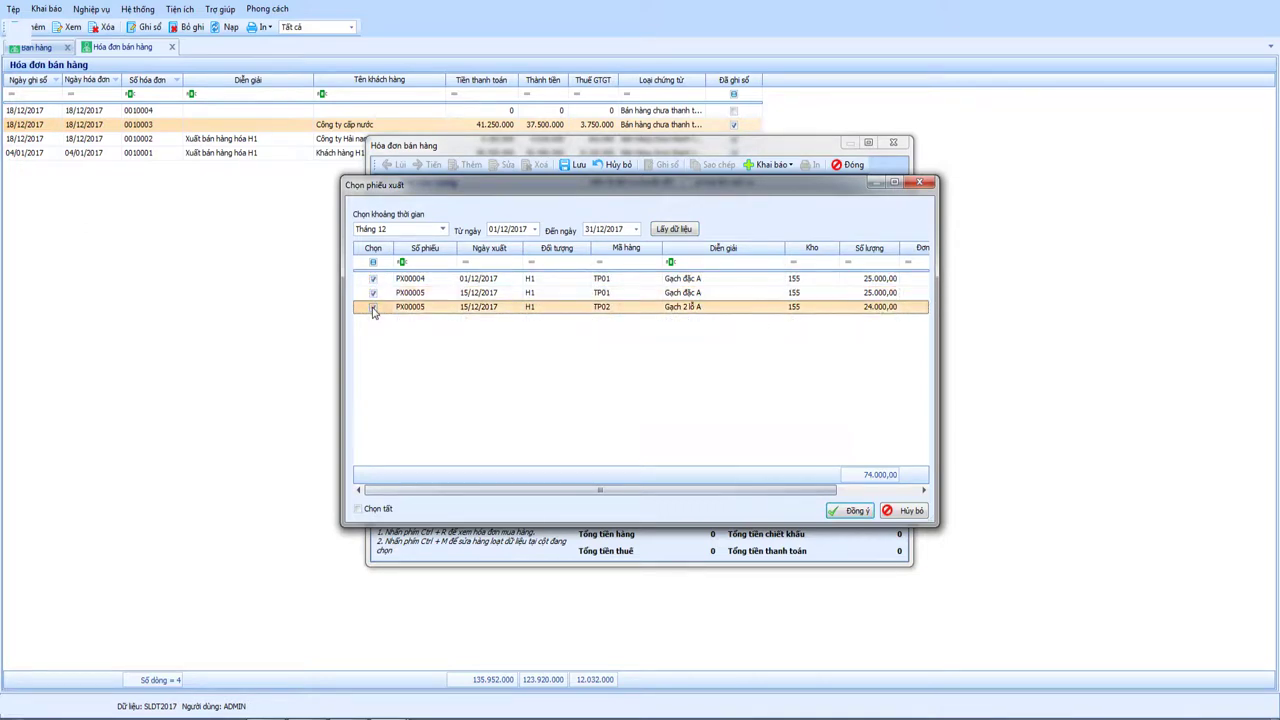
pyautogui.click(852, 511)
# Set the unit prices of the three invoice lines to 1.500, 1.600 and 1.600
pyautogui.moveTo(535, 514); pyautogui.dragTo(635, 514)
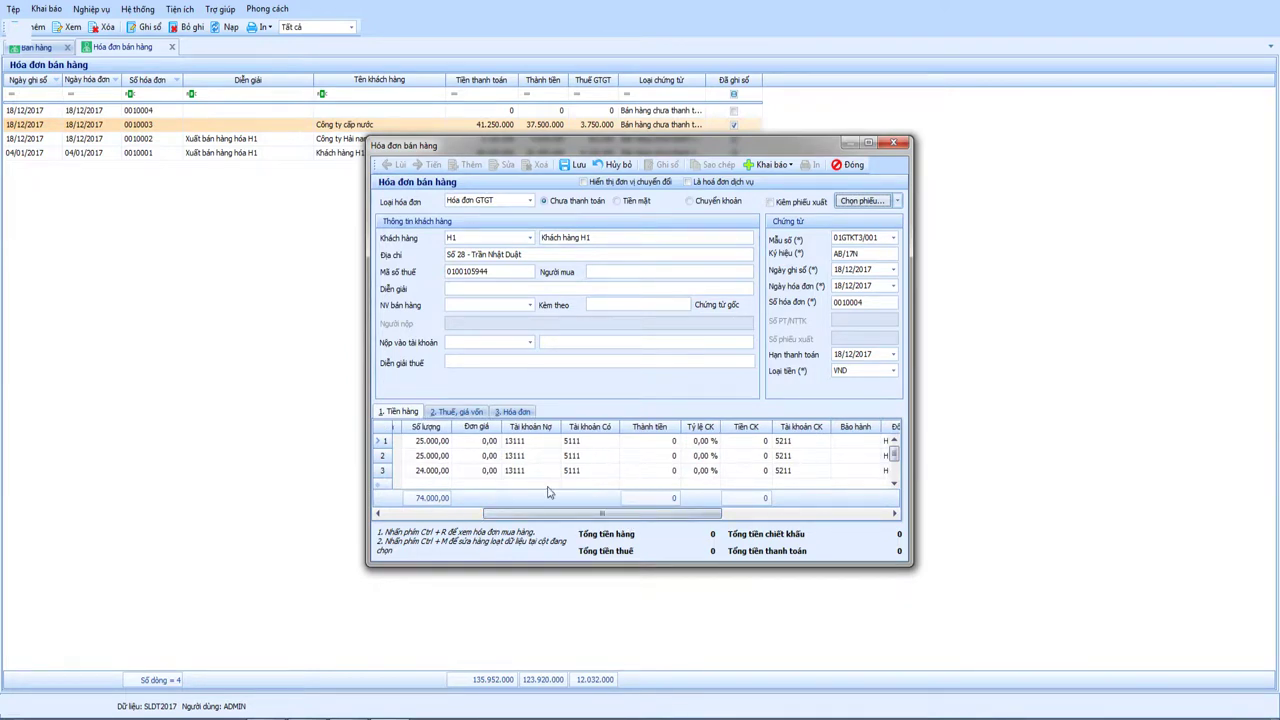
pyautogui.click(487, 443)
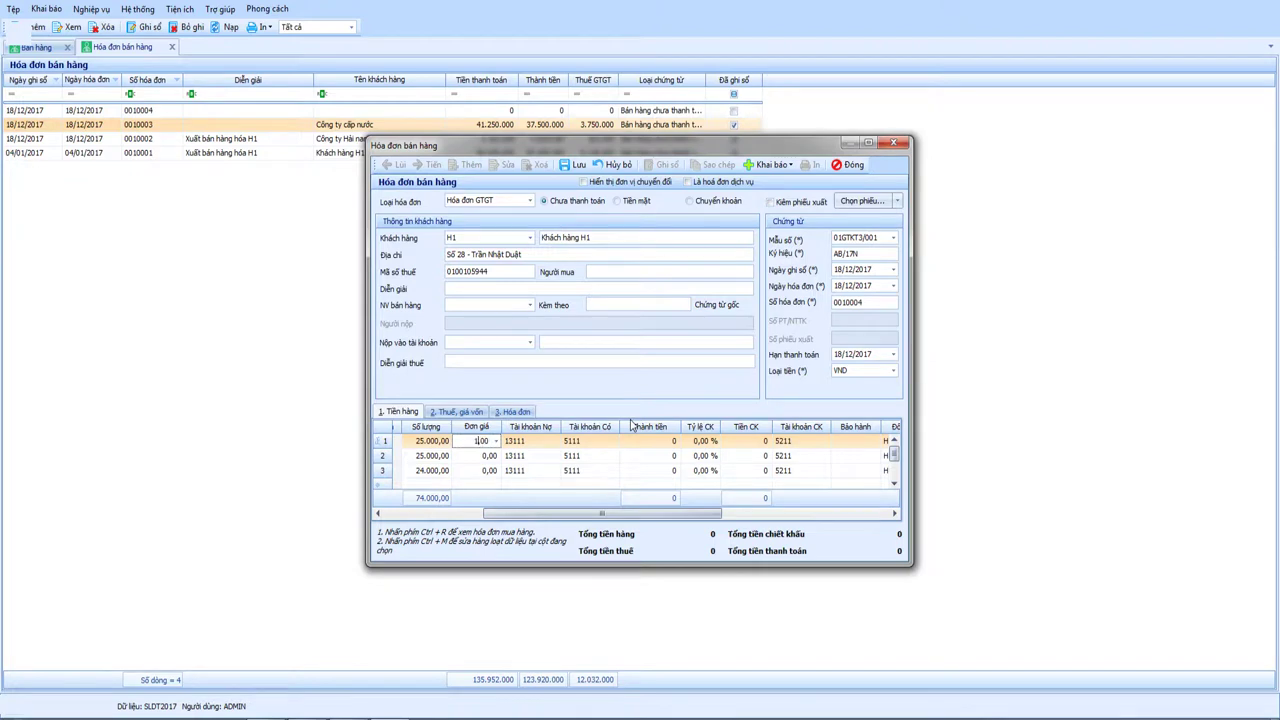
pyautogui.write('1500')
pyautogui.press('Down')
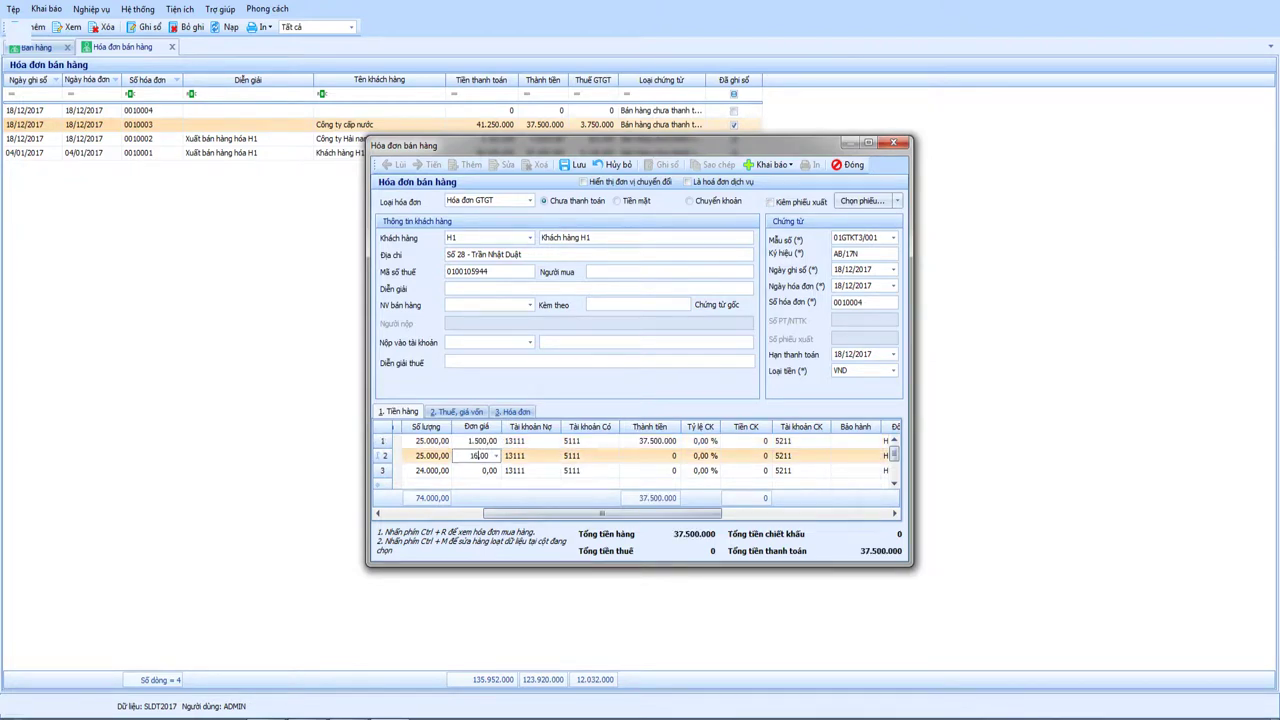
pyautogui.write('1600')
pyautogui.press('Down')
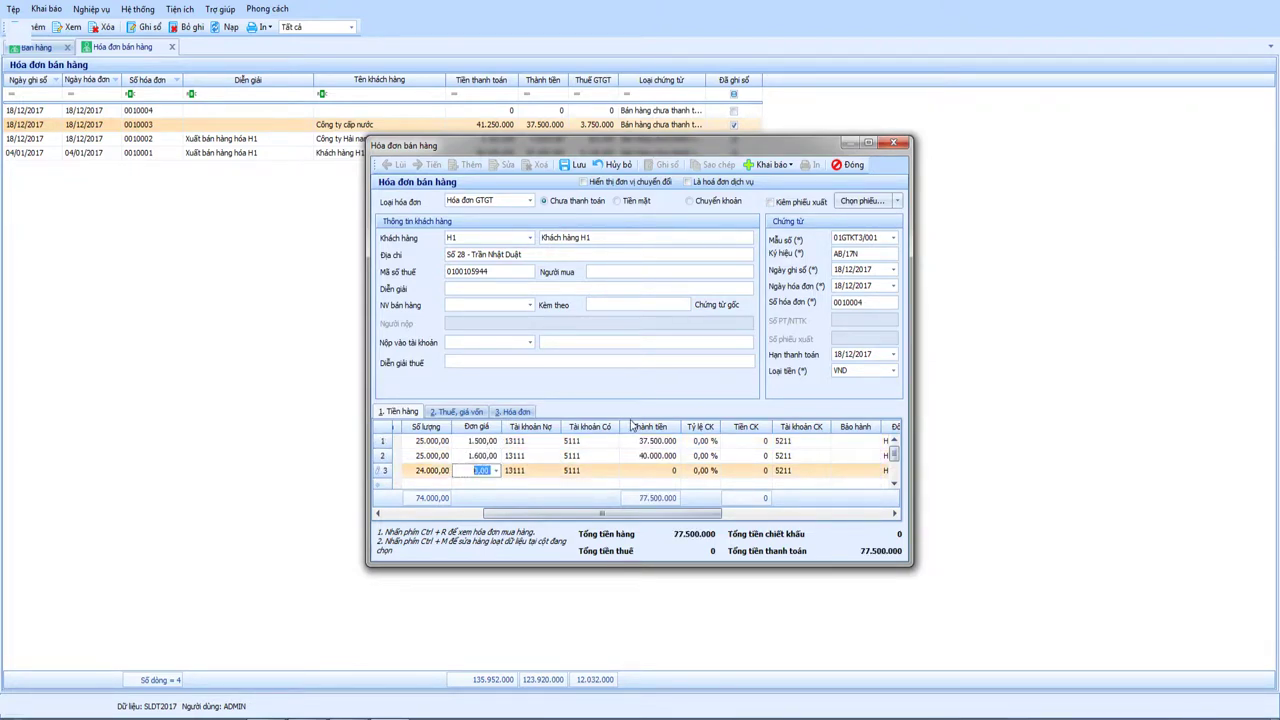
pyautogui.write('1.600')
pyautogui.press('Up')
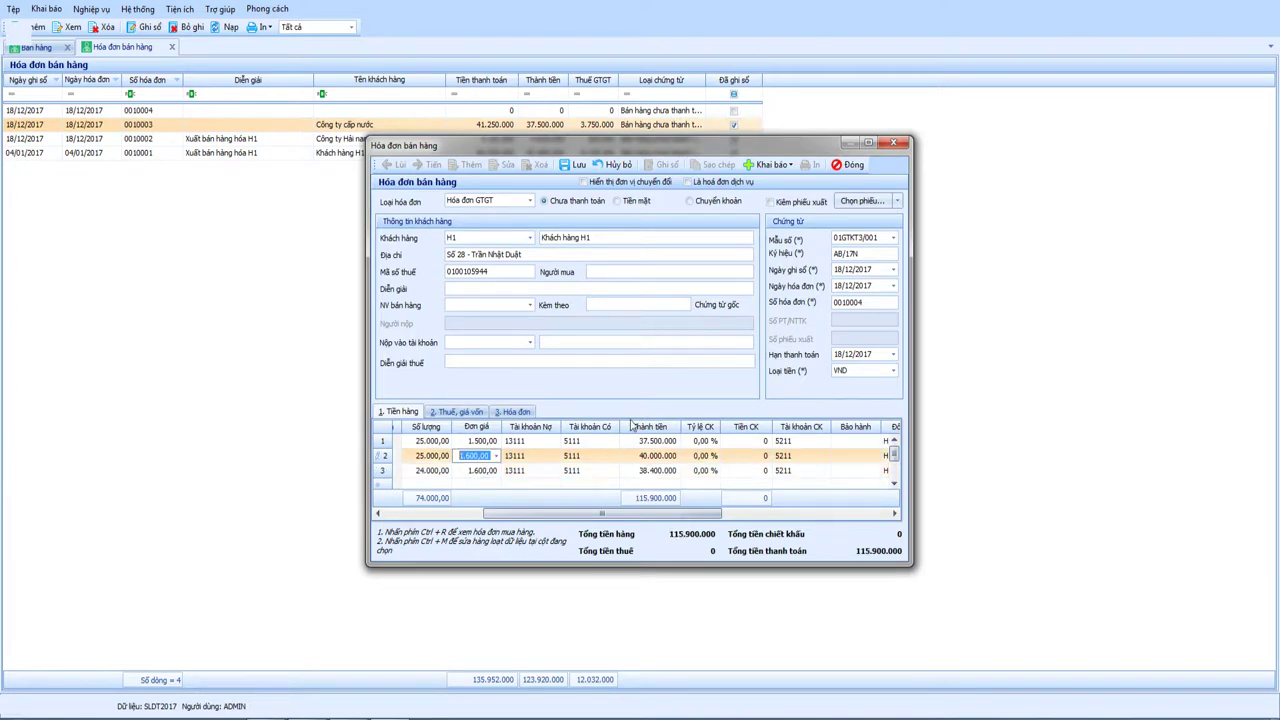
# Correct the unit price of the second TP01 line to 1.500
pyautogui.moveTo(589, 520); pyautogui.dragTo(456, 521)
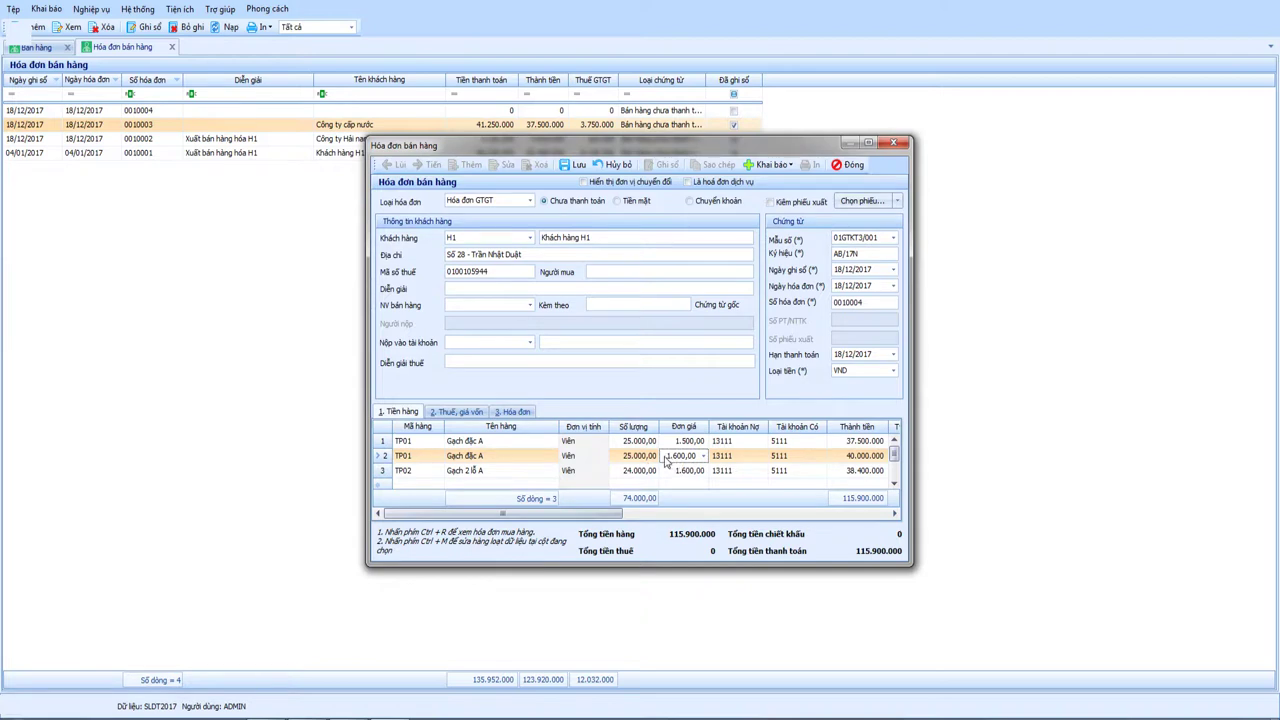
pyautogui.click(680, 456)
pyautogui.write('15020')
pyautogui.press('Down')
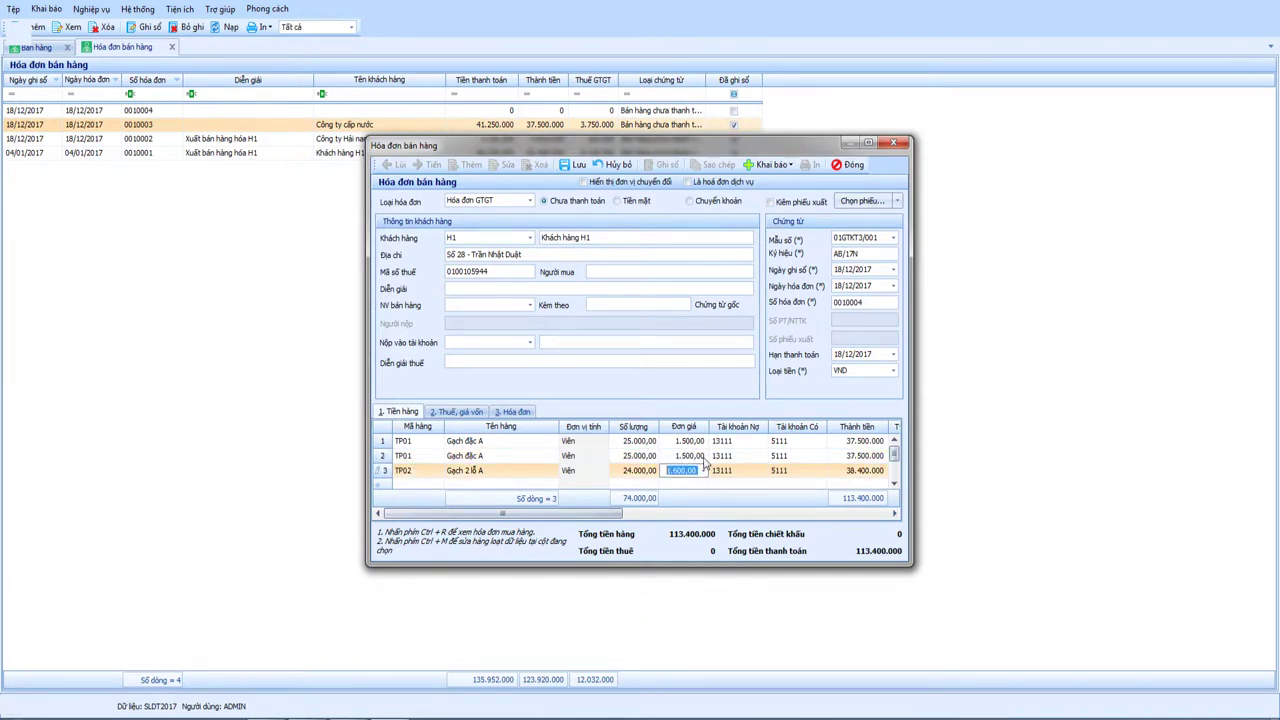
pyautogui.click(797, 470)
pyautogui.moveTo(578, 519); pyautogui.dragTo(528, 516)
# Set the Thuế suất of all three item lines to 10% and save the sales invoice
pyautogui.click(470, 414)
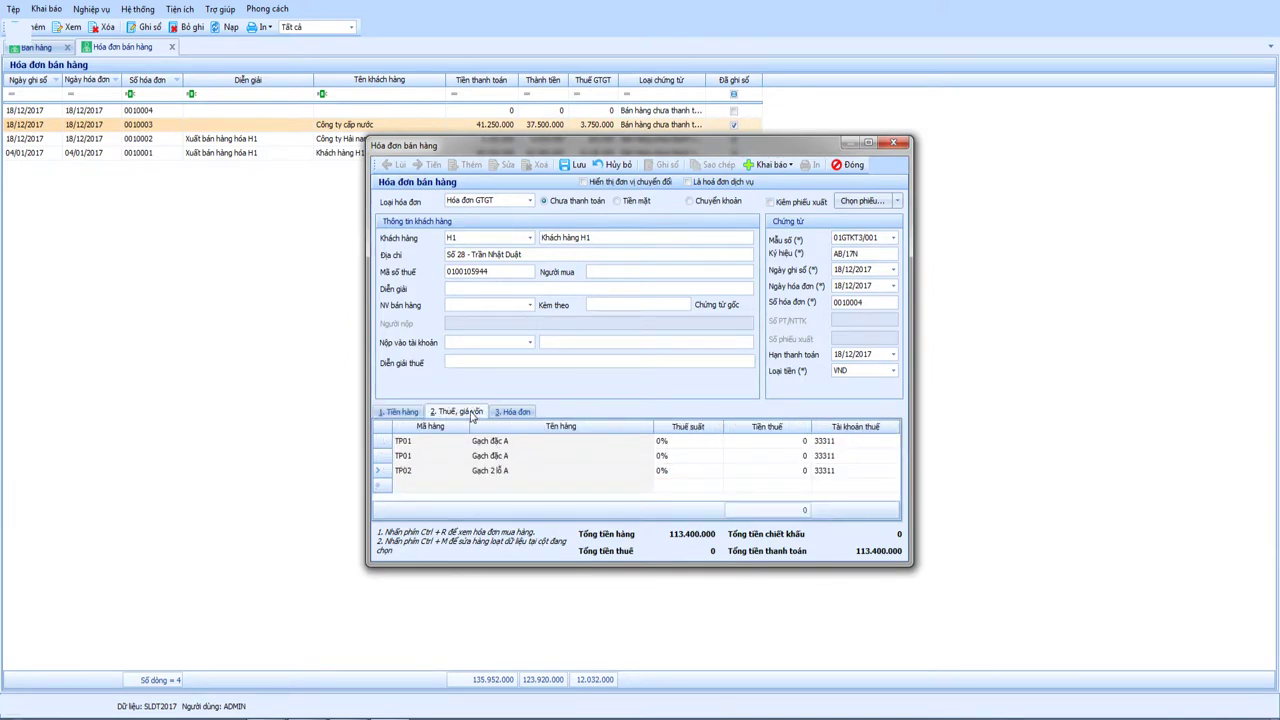
pyautogui.click(670, 442)
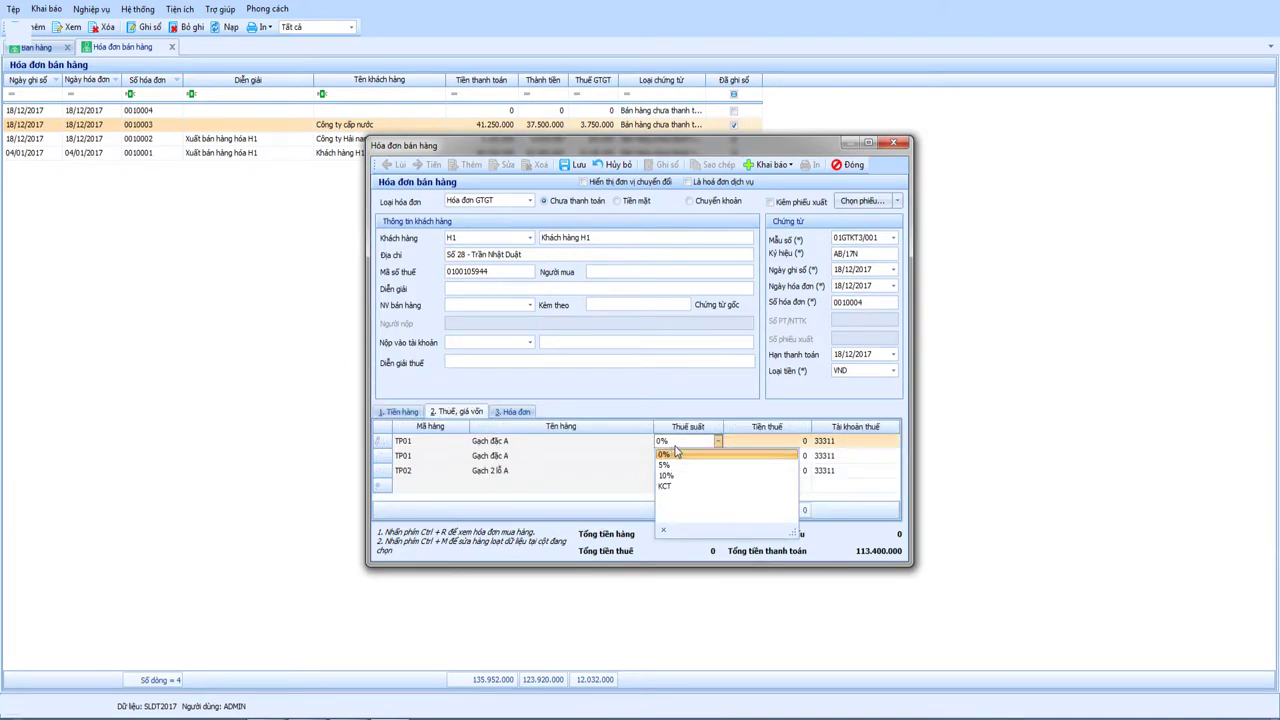
pyautogui.write('10')
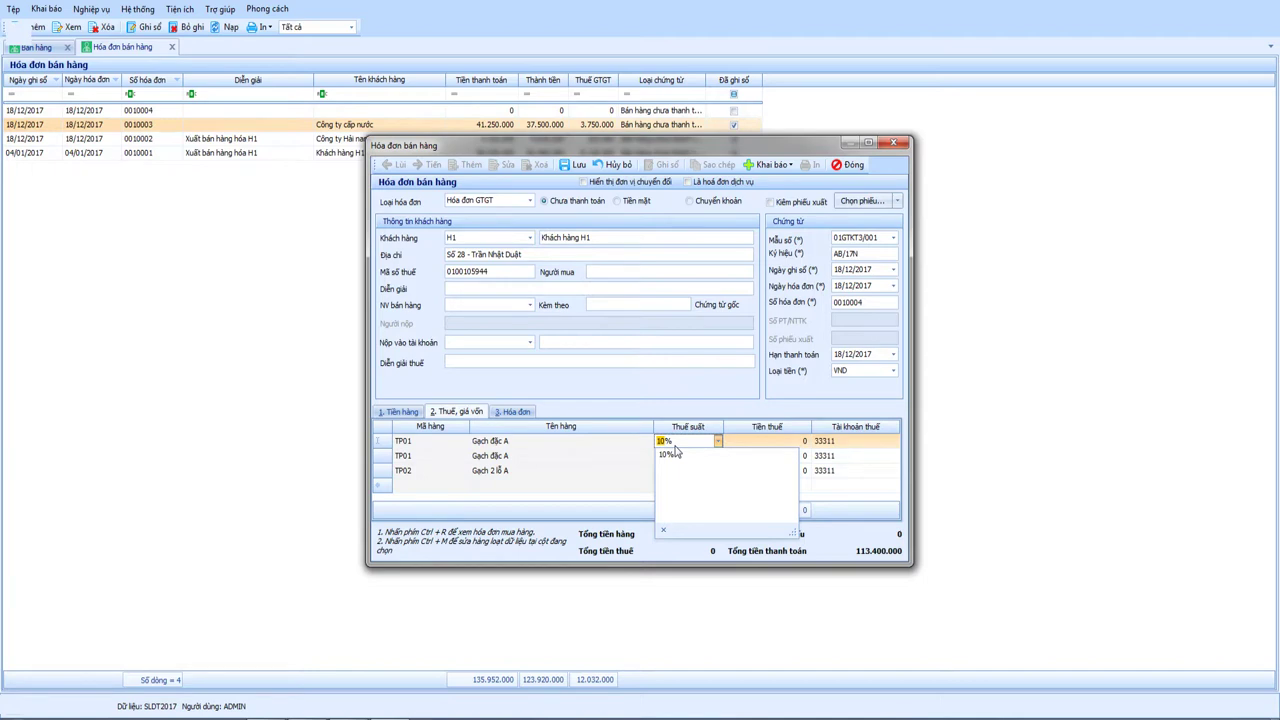
pyautogui.press('Return')
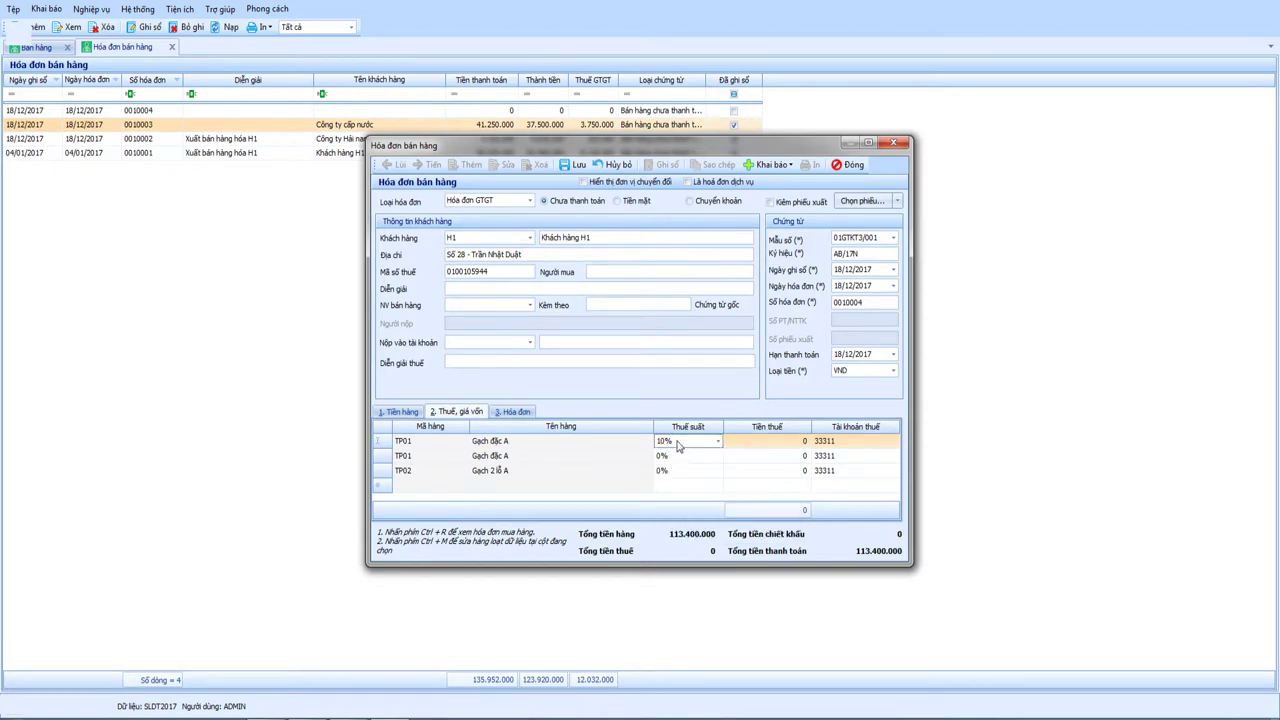
pyautogui.press('Return')
pyautogui.press('Return')
pyautogui.press('Return')
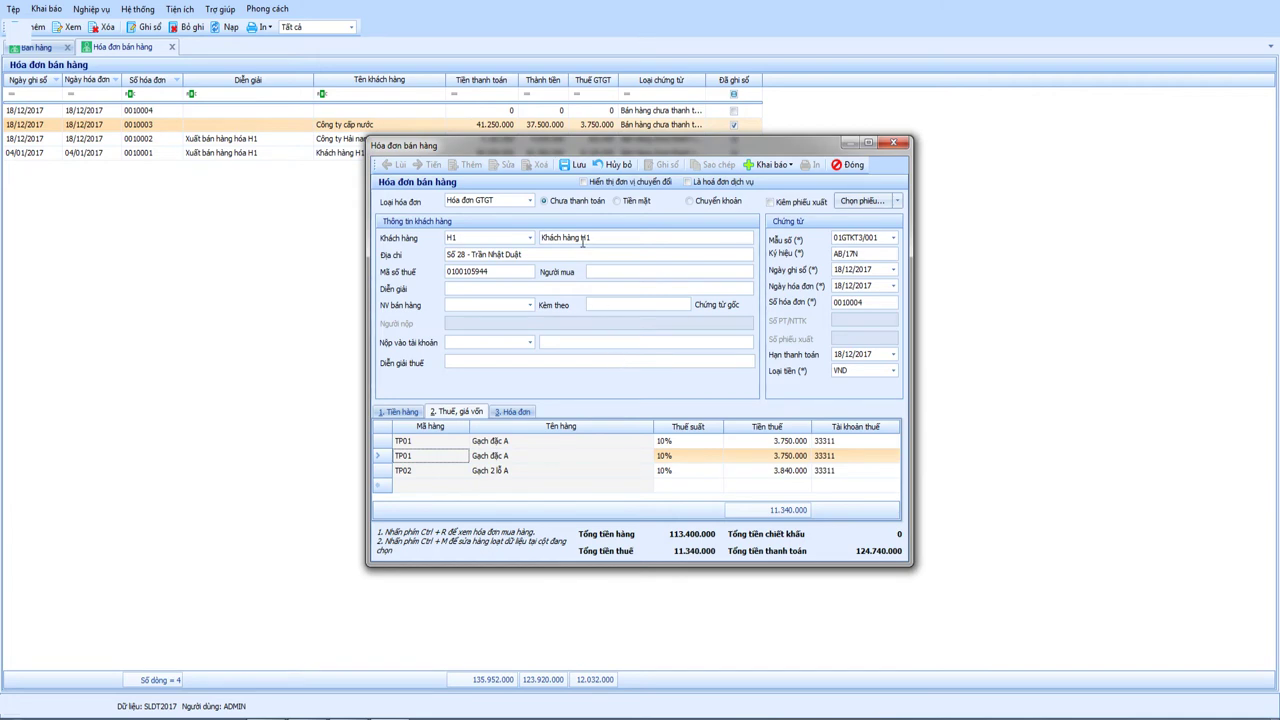
pyautogui.click(576, 166)
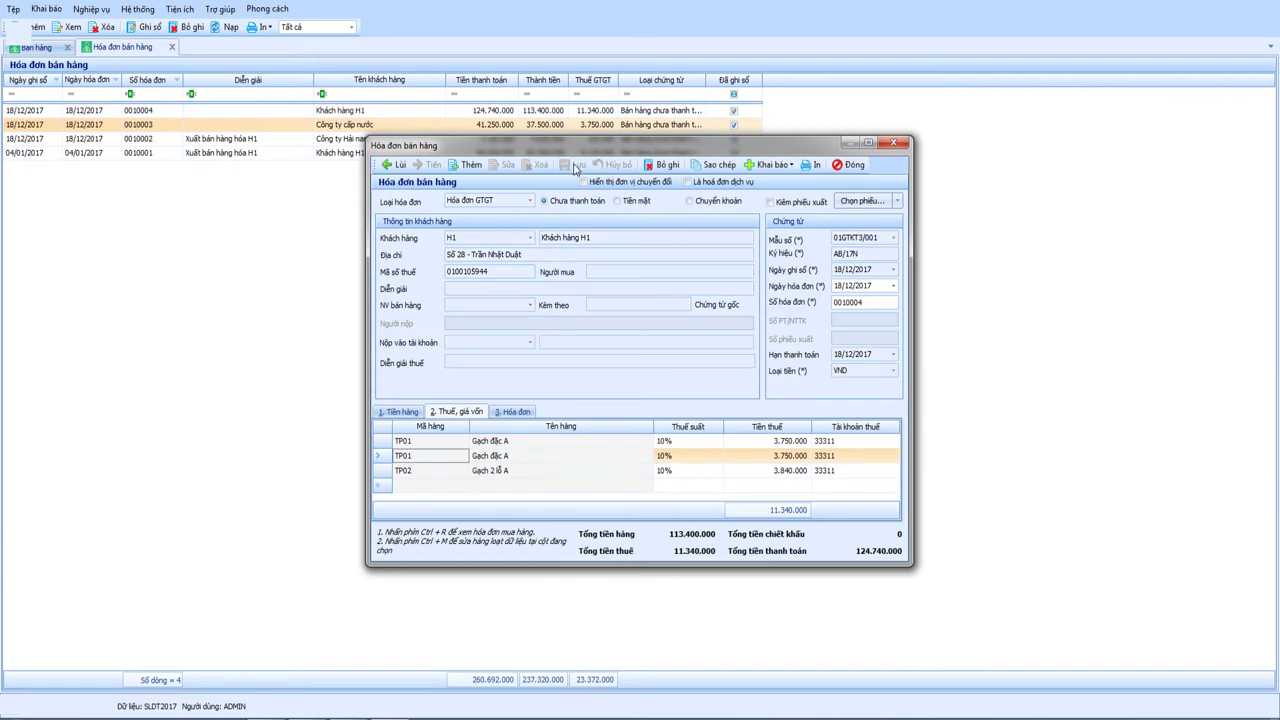